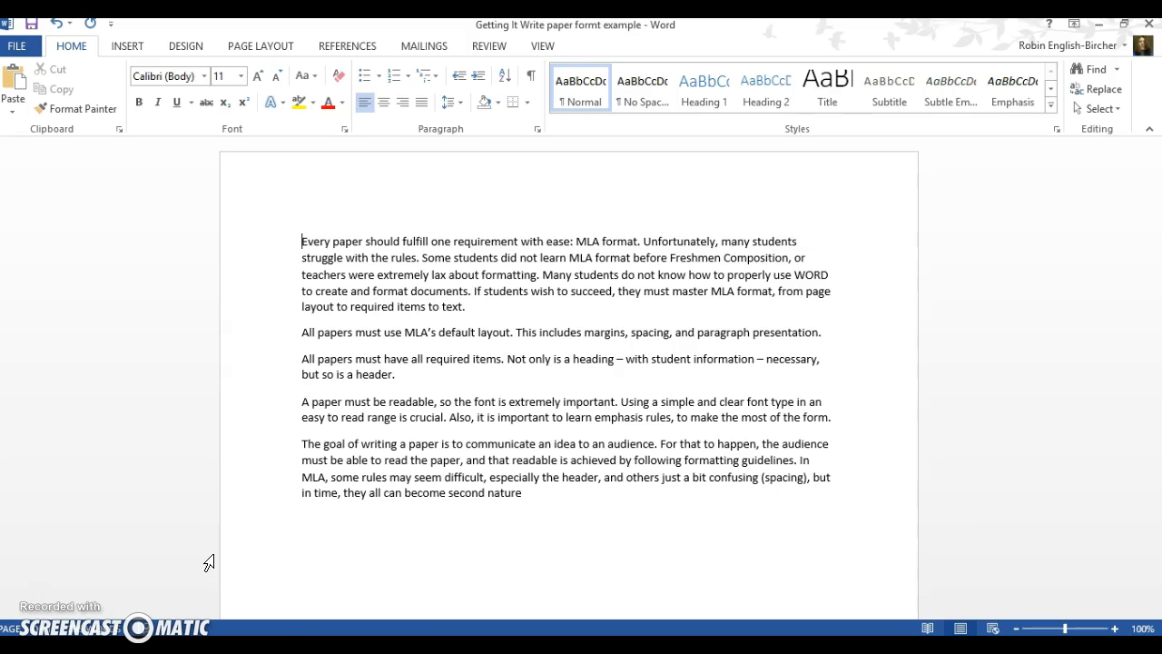
Insert an empty line above the opening paragraph and, with the whole text selected, review the margin presets.
{"action": "key", "text": "Return"}
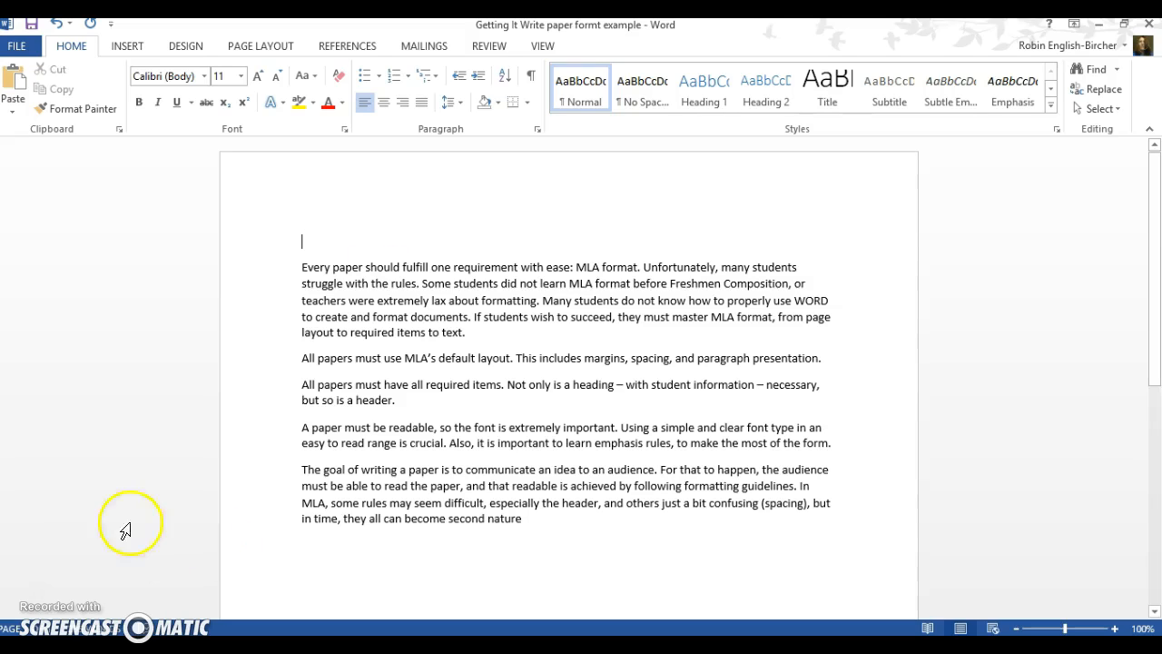
{"action": "left_click_drag", "start_coordinate": [302, 240], "coordinate": [563, 524]}
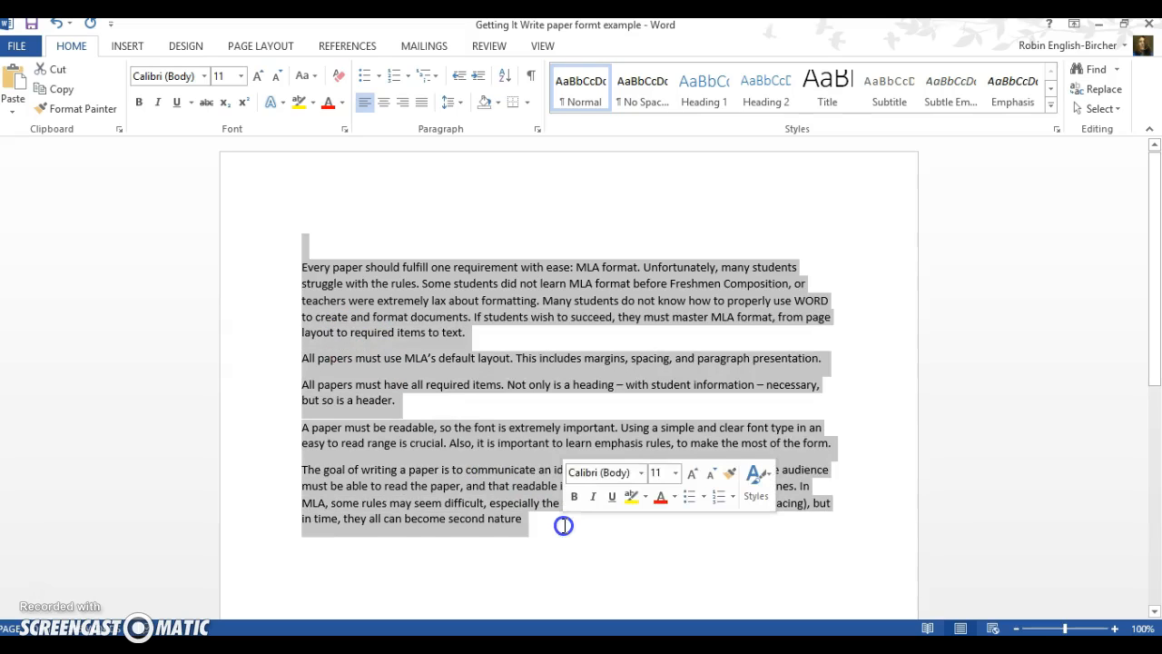
{"action": "left_click", "coordinate": [251, 46]}
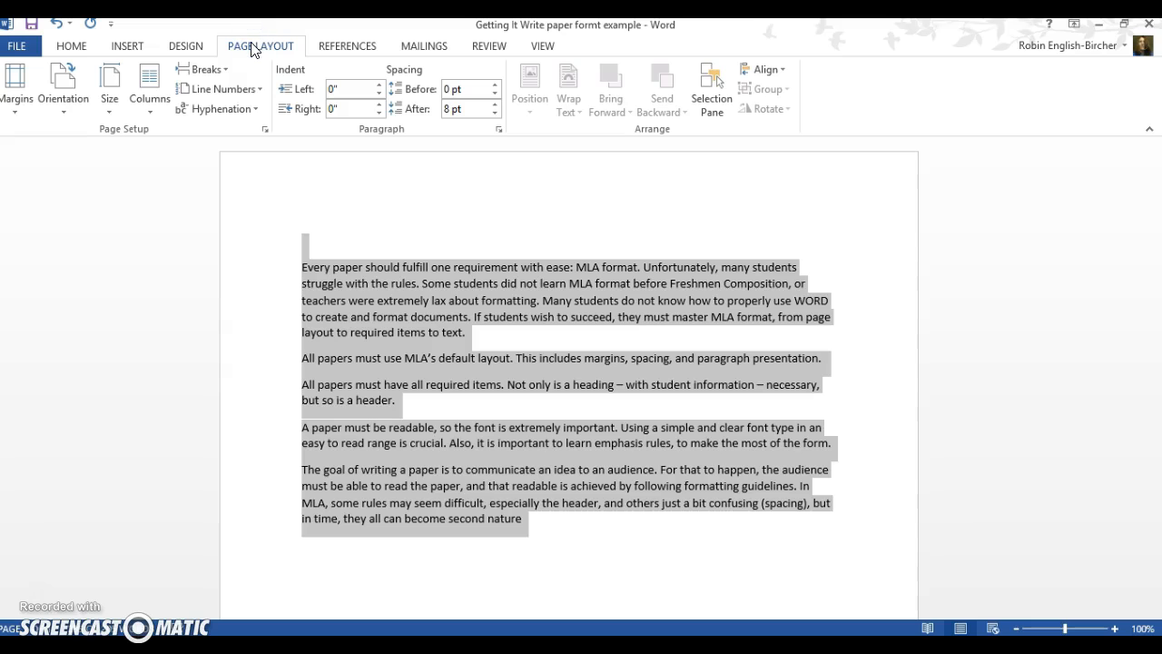
{"action": "left_click", "coordinate": [18, 105]}
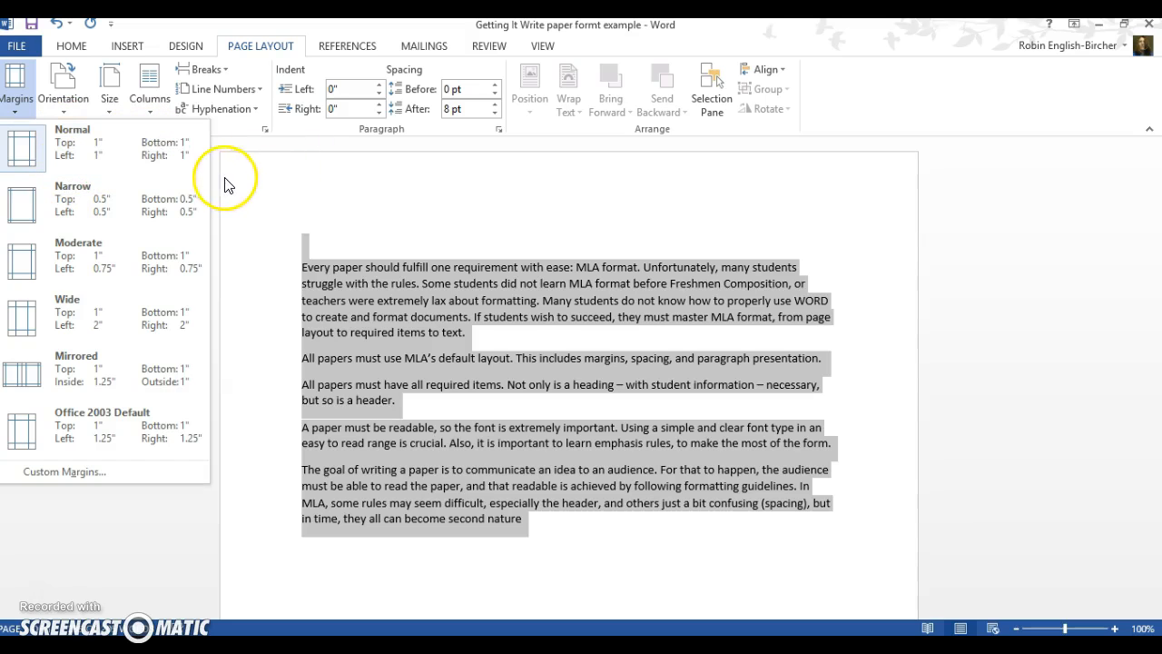
{"action": "left_click", "coordinate": [223, 145]}
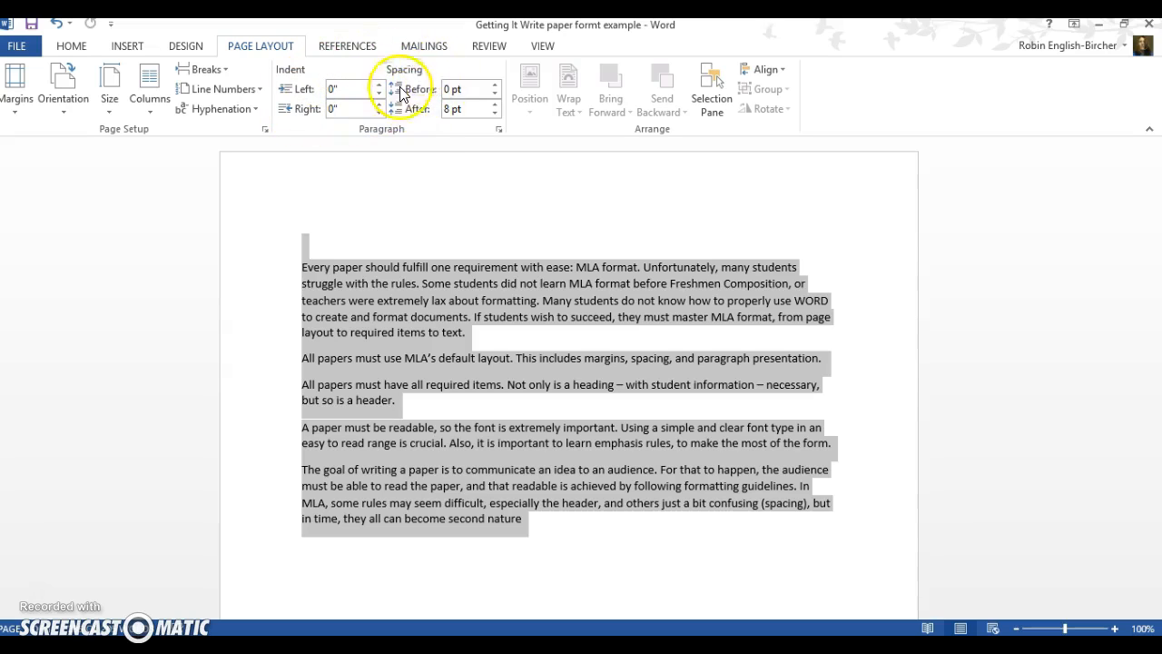
Set the selected text to no special indentation, 0 pt spacing after paragraphs and double line spacing.
{"action": "left_click", "coordinate": [69, 46]}
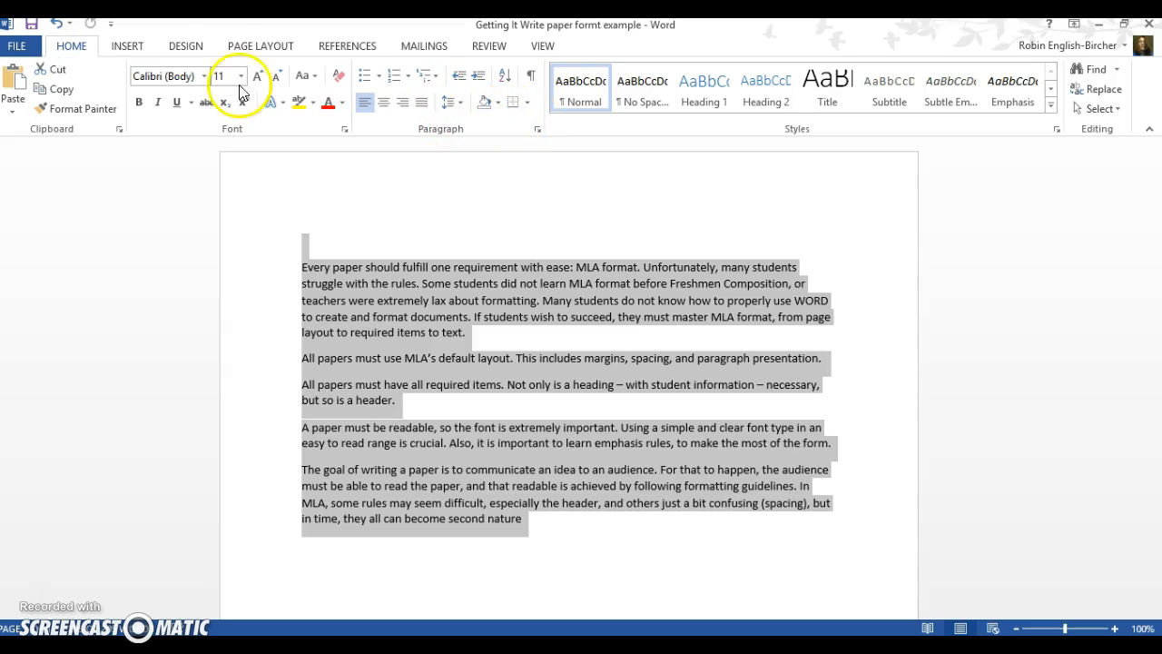
{"action": "left_click", "coordinate": [254, 45]}
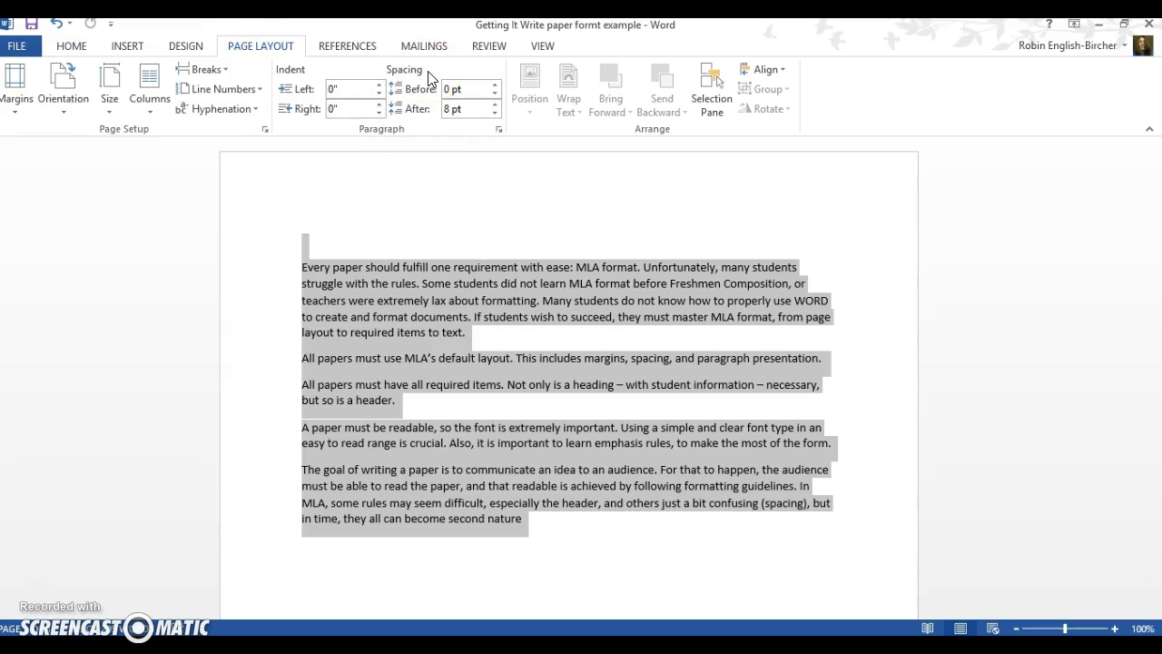
{"action": "left_click", "coordinate": [498, 131]}
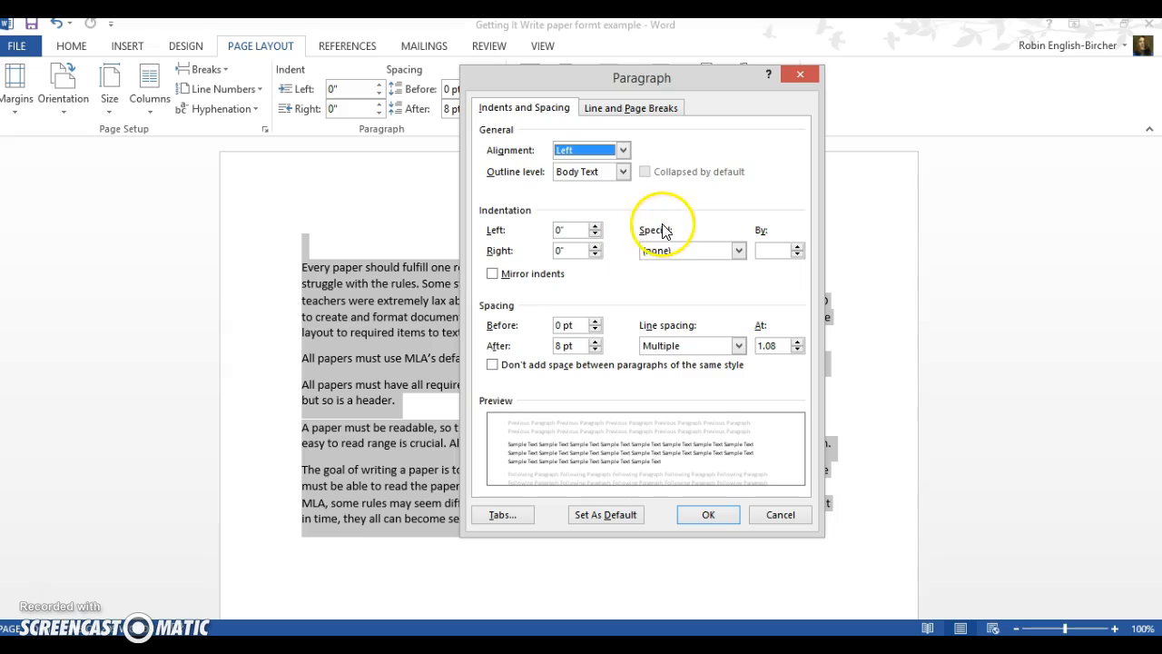
{"action": "left_click", "coordinate": [738, 250]}
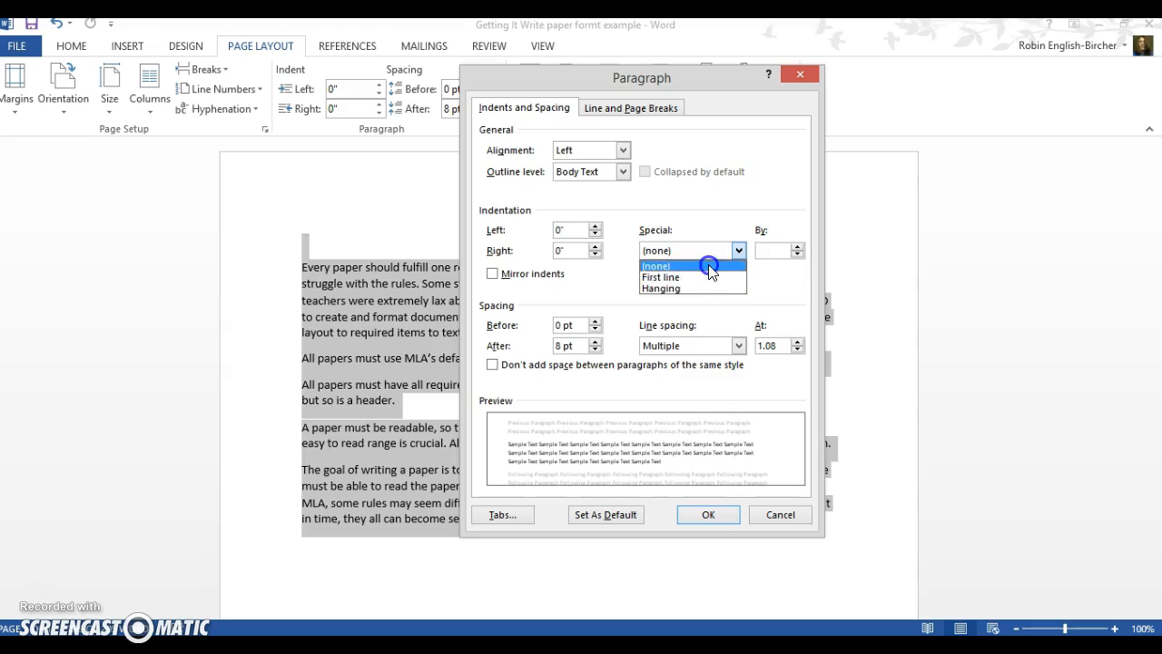
{"action": "left_click", "coordinate": [707, 266]}
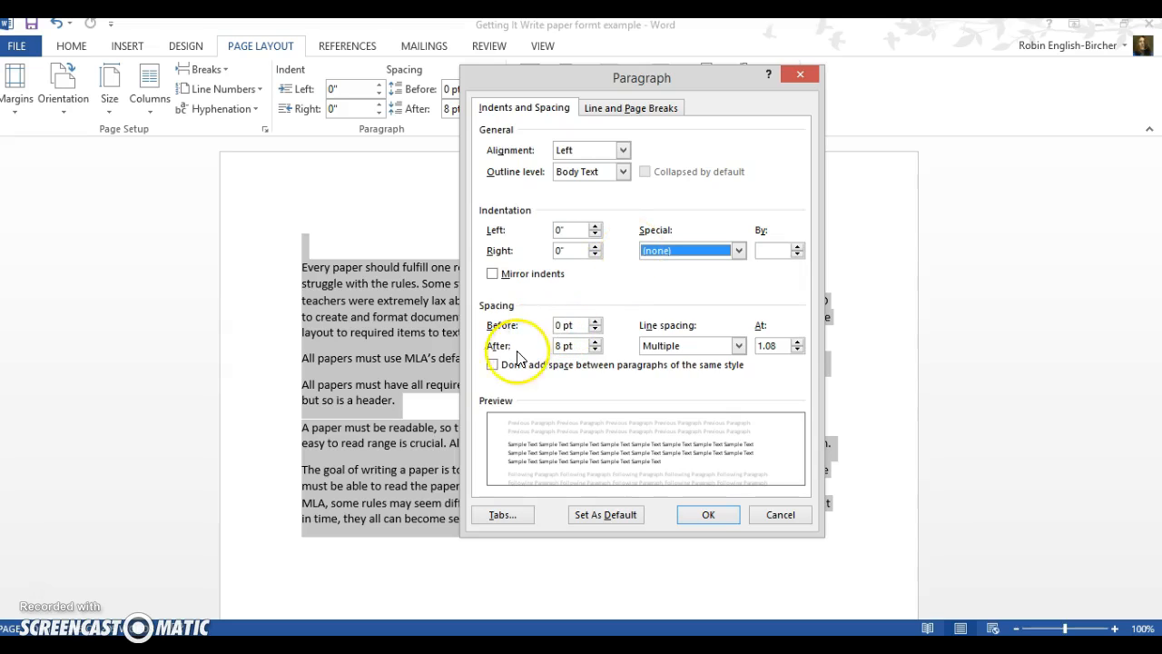
{"action": "left_click", "coordinate": [595, 350]}
{"action": "left_click", "coordinate": [596, 350]}
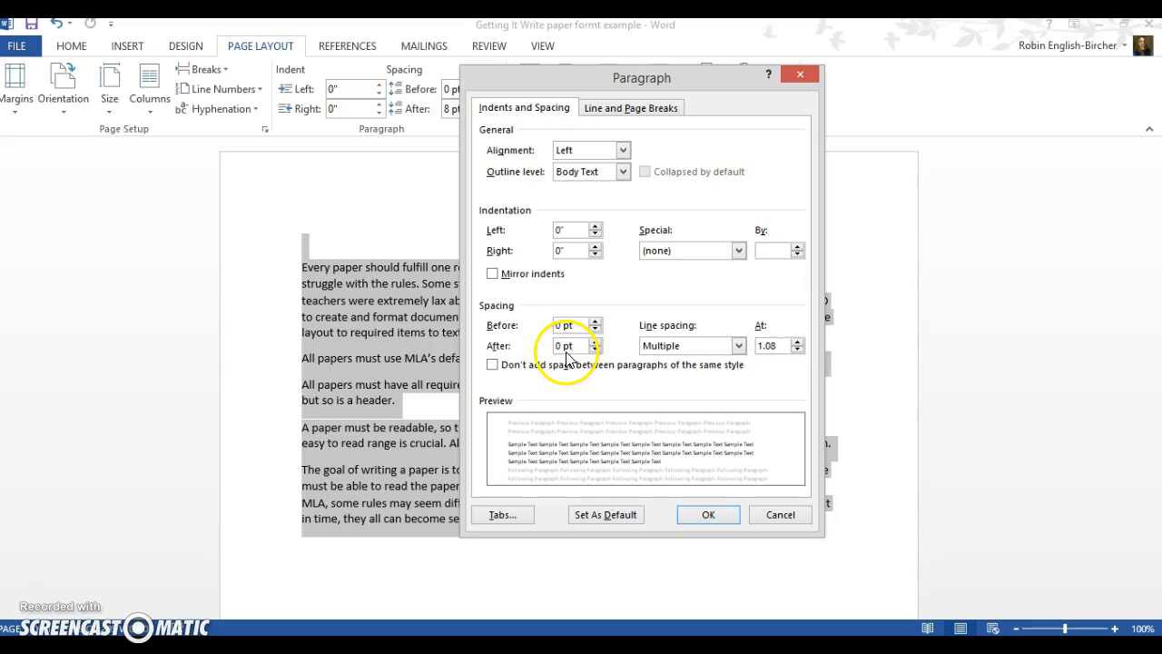
{"action": "left_click", "coordinate": [739, 346]}
{"action": "left_click", "coordinate": [669, 386]}
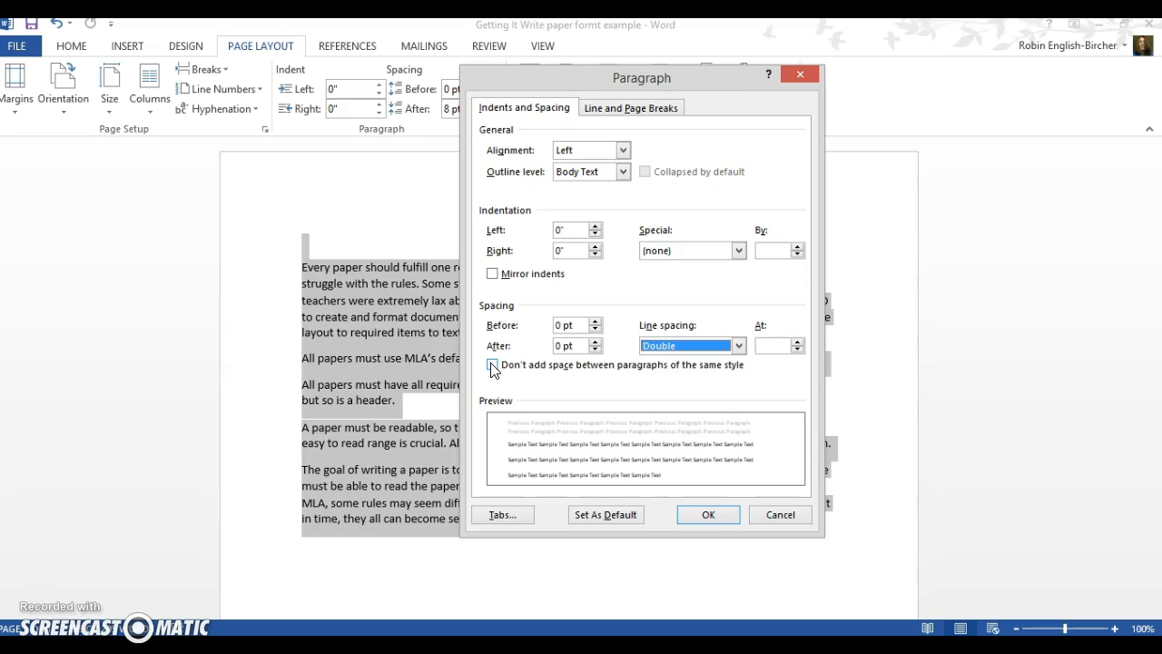
{"action": "left_click", "coordinate": [707, 515]}
{"action": "scroll", "coordinate": [691, 321], "scroll_direction": "down", "scroll_amount": 3}
{"action": "scroll", "coordinate": [691, 328], "scroll_direction": "up", "scroll_amount": 3}
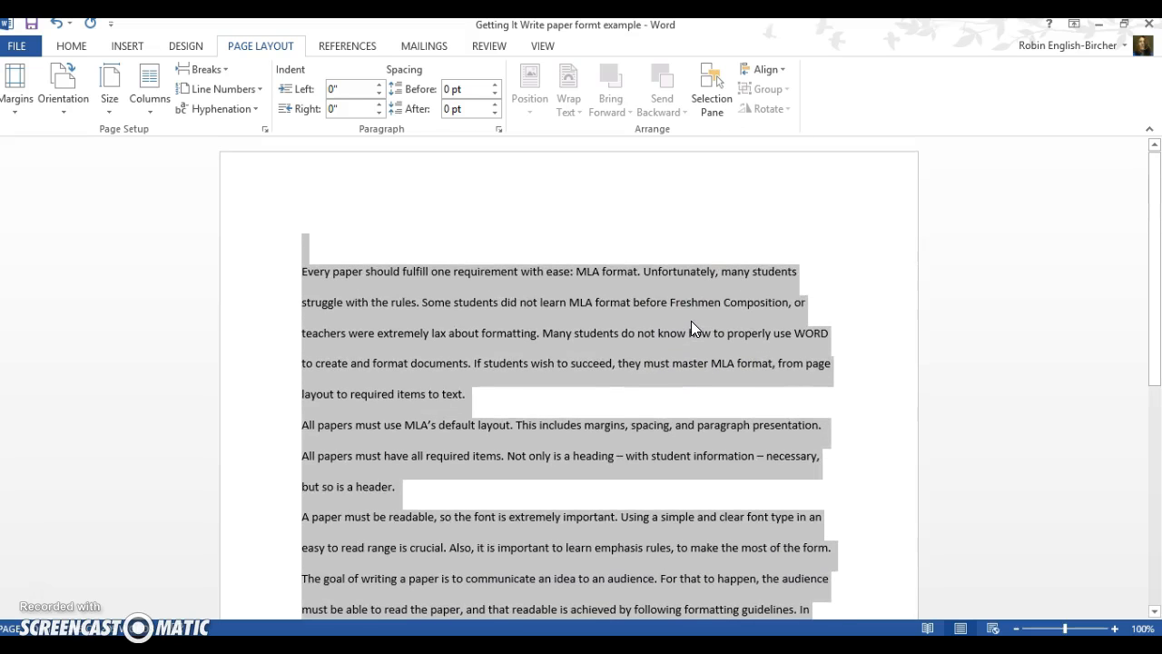
Indent the first line of each of the five body paragraphs by one tab.
{"action": "left_click", "coordinate": [299, 271]}
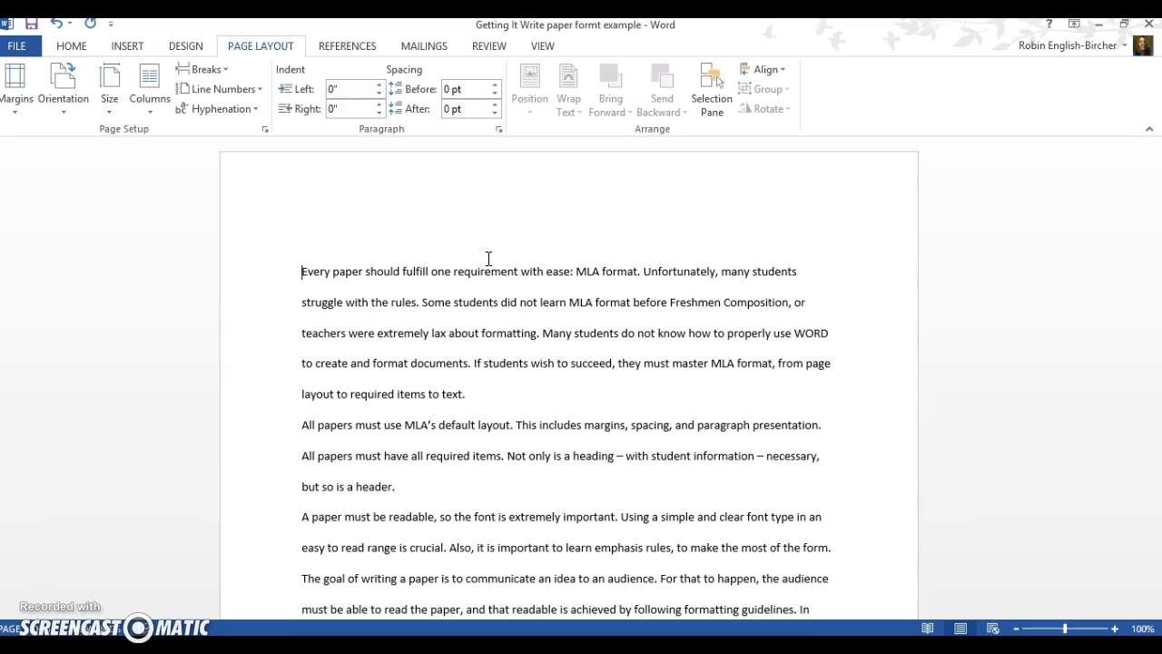
{"action": "key", "text": "Tab"}
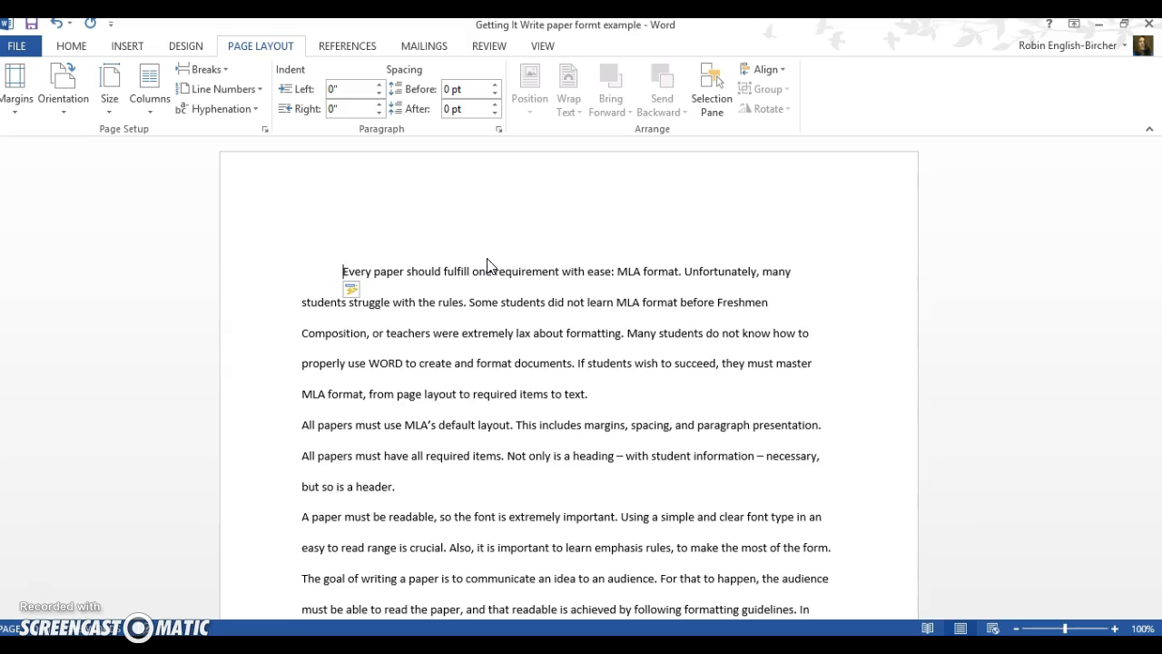
{"action": "left_click", "coordinate": [302, 425]}
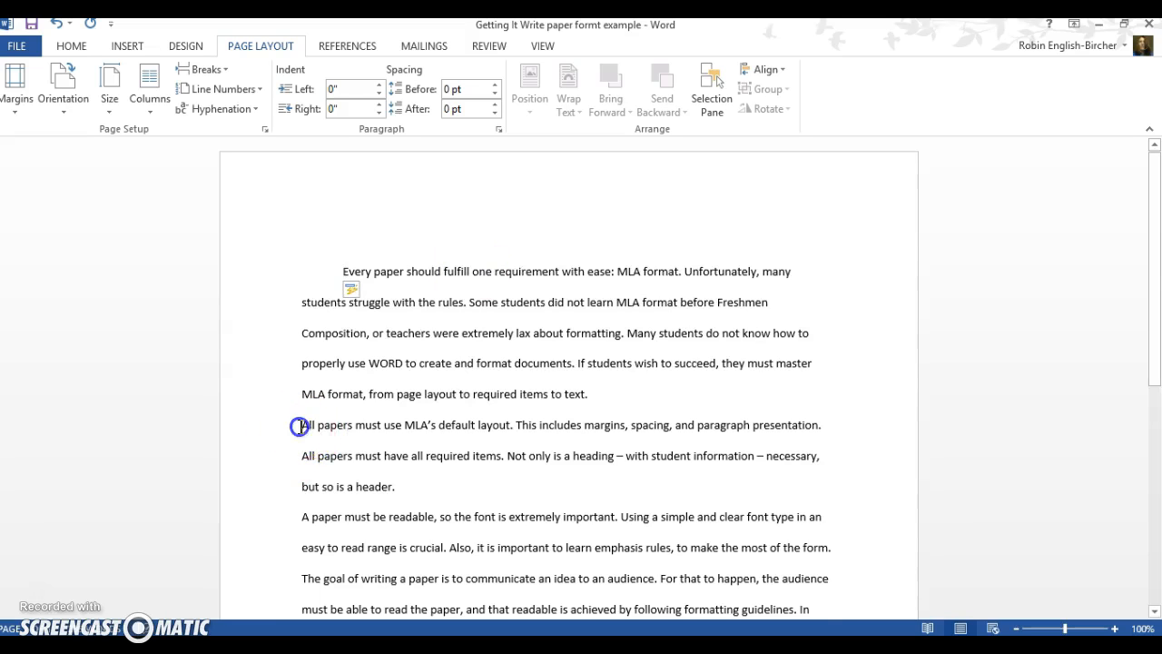
{"action": "key", "text": "Tab"}
{"action": "left_click", "coordinate": [298, 486]}
{"action": "key", "text": "Tab"}
{"action": "scroll", "coordinate": [298, 482], "scroll_direction": "down", "scroll_amount": 1}
{"action": "left_click", "coordinate": [297, 465]}
{"action": "key", "text": "Tab"}
{"action": "scroll", "coordinate": [296, 466], "scroll_direction": "down", "scroll_amount": 1}
{"action": "left_click", "coordinate": [298, 474]}
{"action": "key", "text": "Tab"}
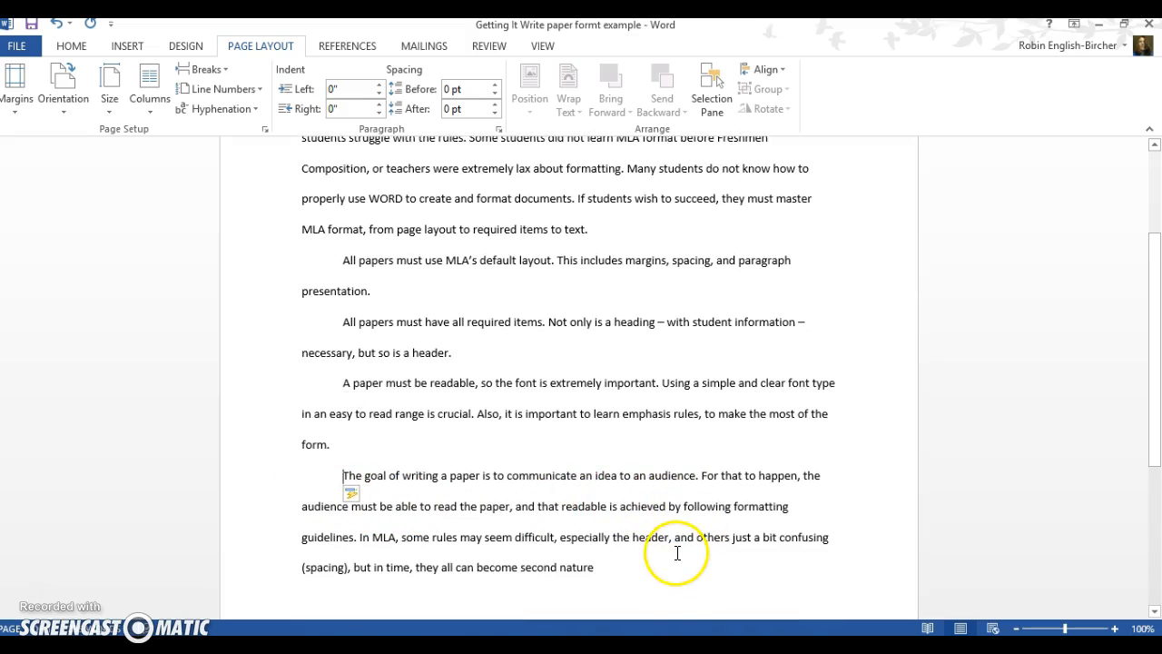
Fill in the heading above the essay with the student's full name, the instructor's name and the course "WRC 10__.___" on separate lines.
{"action": "scroll", "coordinate": [676, 553], "scroll_direction": "up", "scroll_amount": 2}
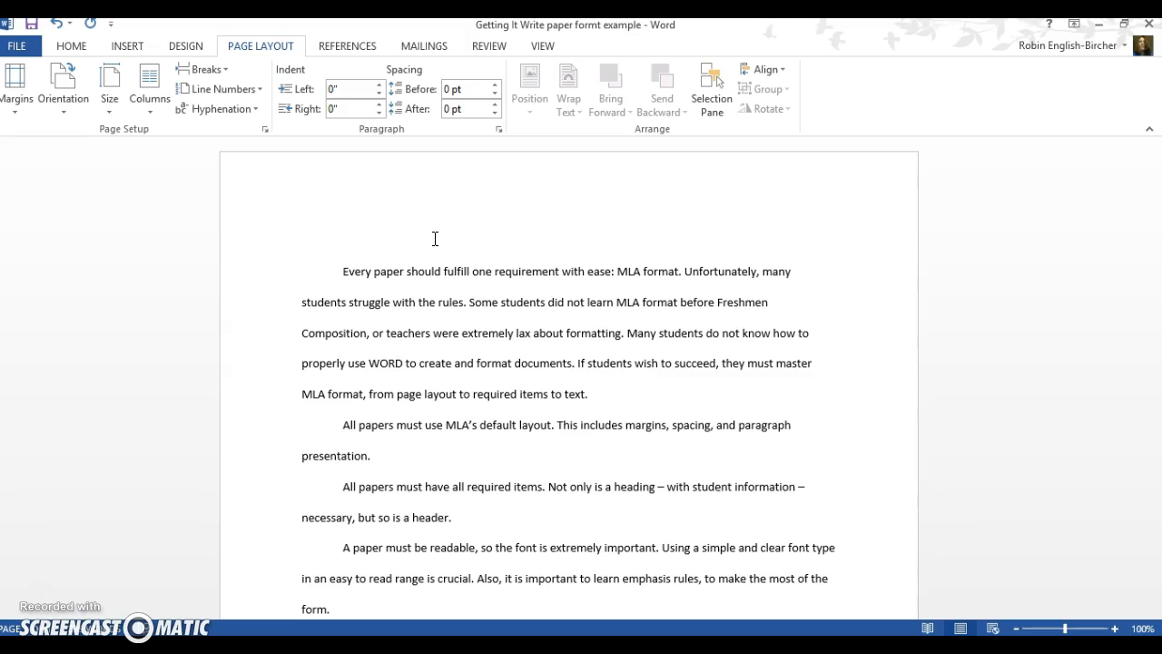
{"action": "left_click", "coordinate": [70, 48]}
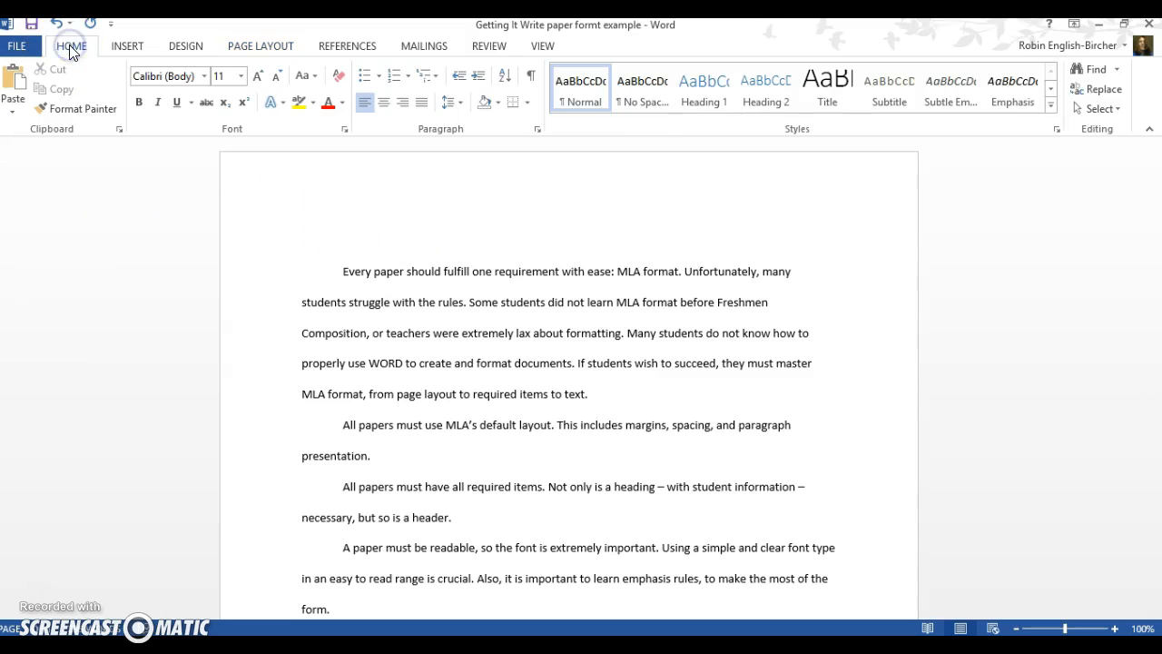
{"action": "left_click", "coordinate": [311, 223]}
{"action": "type", "text": "John Doe"}
{"action": "key", "text": "Return"}
{"action": "type", "text": "Ms. English-"}
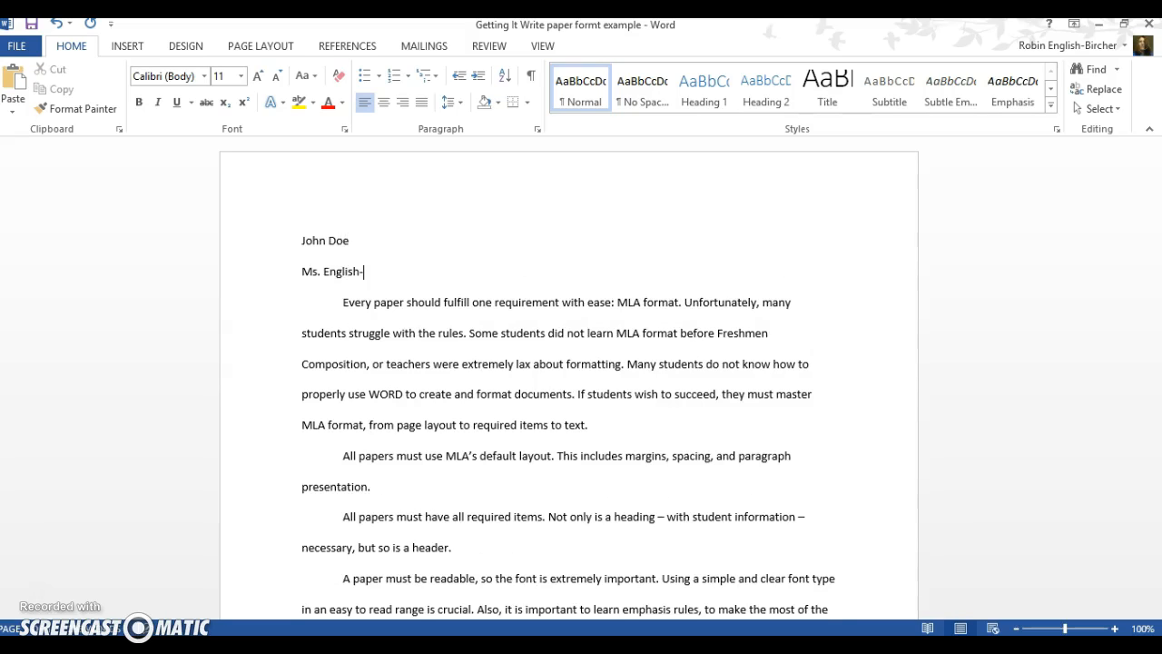
{"action": "type", "text": "Bircher"}
{"action": "key", "text": "Return"}
{"action": "type", "text": "WRC 10"}
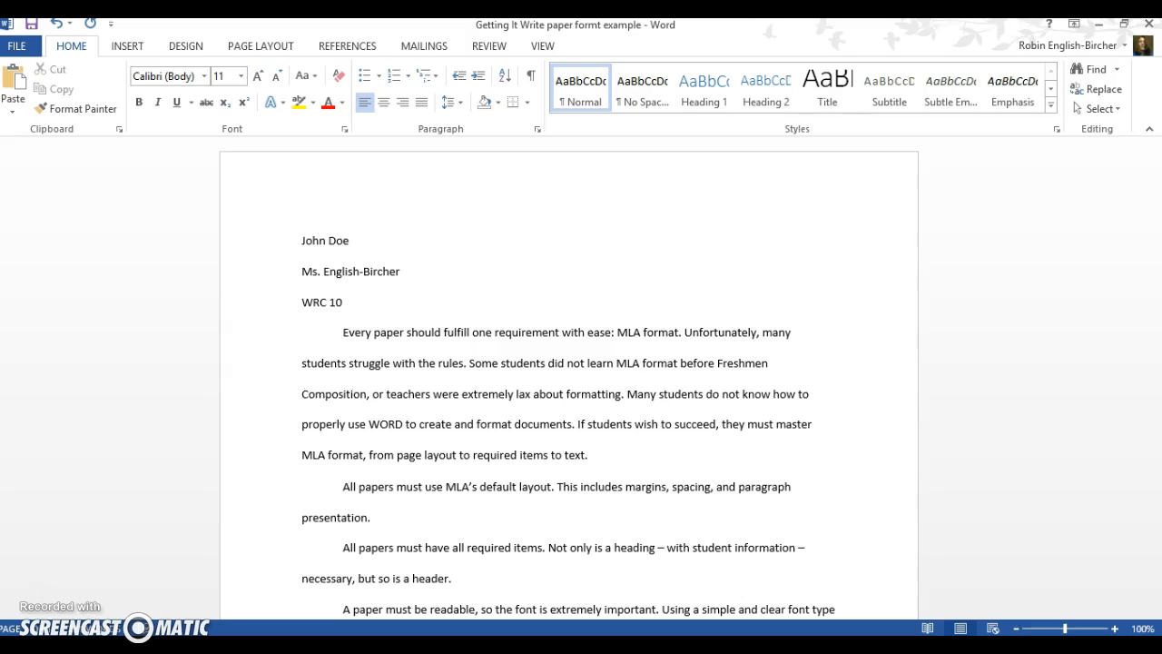
{"action": "type", "text": "__.___"}
{"action": "key", "text": "Return"}
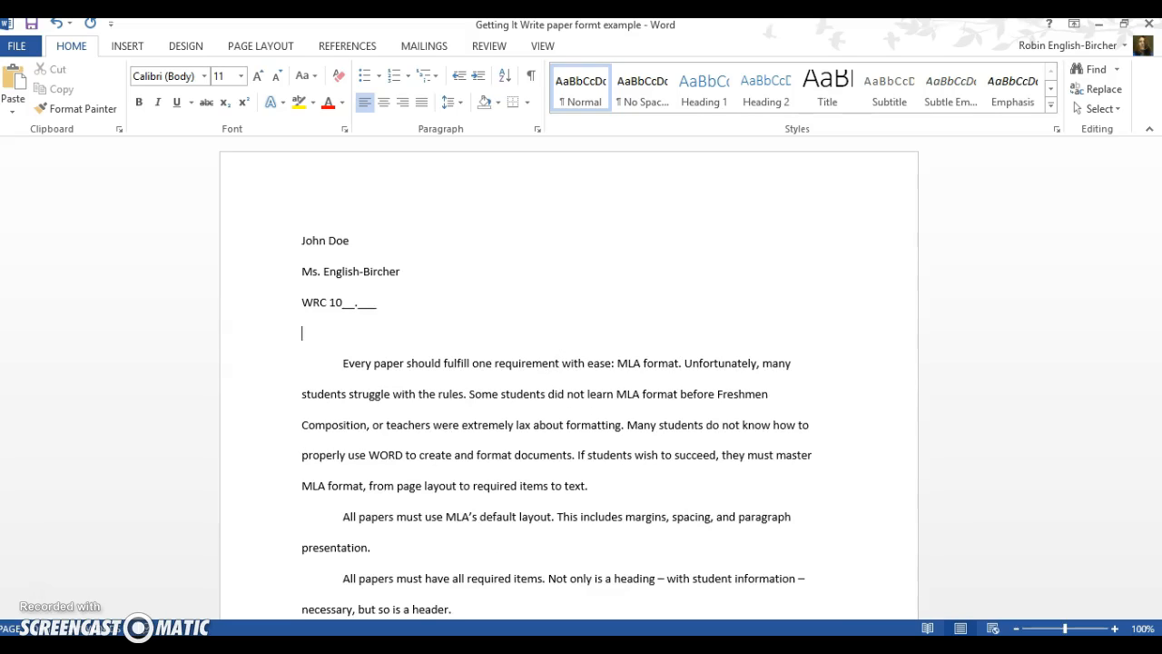
Enter the date August 18, 2015 below the course line and start a new line after it.
{"action": "type", "text": "Dec."}
{"action": "key", "text": "BackSpace"}
{"action": "key", "text": "BackSpace"}
{"action": "key", "text": "BackSpace"}
{"action": "key", "text": "BackSpace"}
{"action": "type", "text": "Ausgu"}
{"action": "key", "text": "BackSpace"}
{"action": "key", "text": "BackSpace"}
{"action": "key", "text": "BackSpace"}
{"action": "type", "text": "gust"}
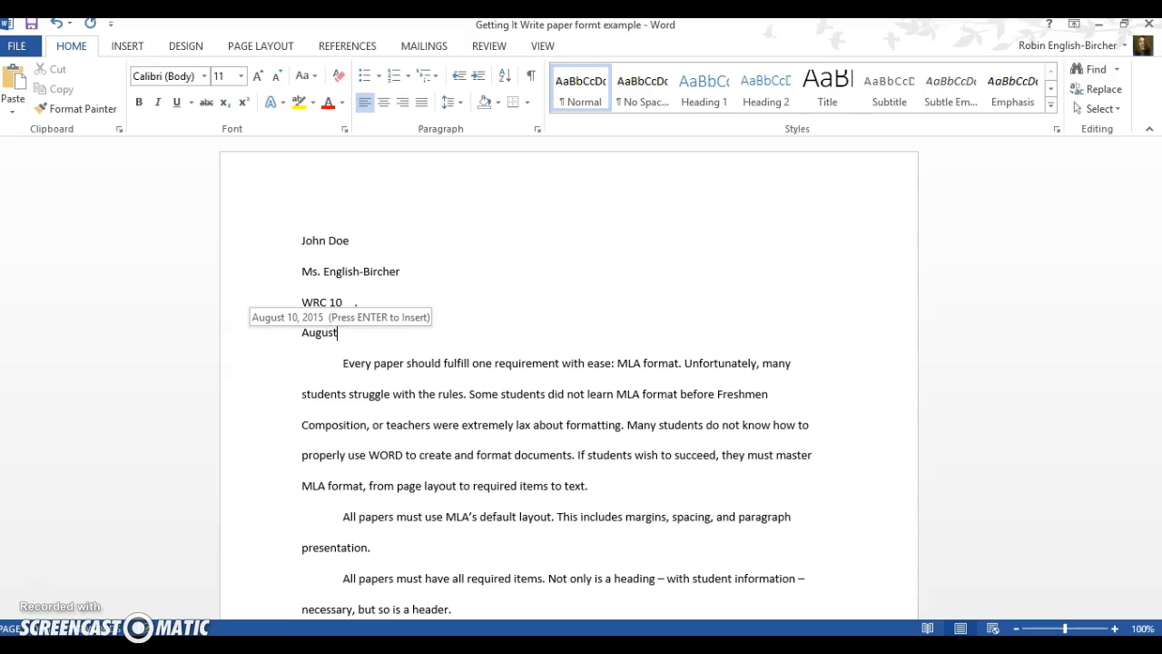
{"action": "type", "text": " 18"}
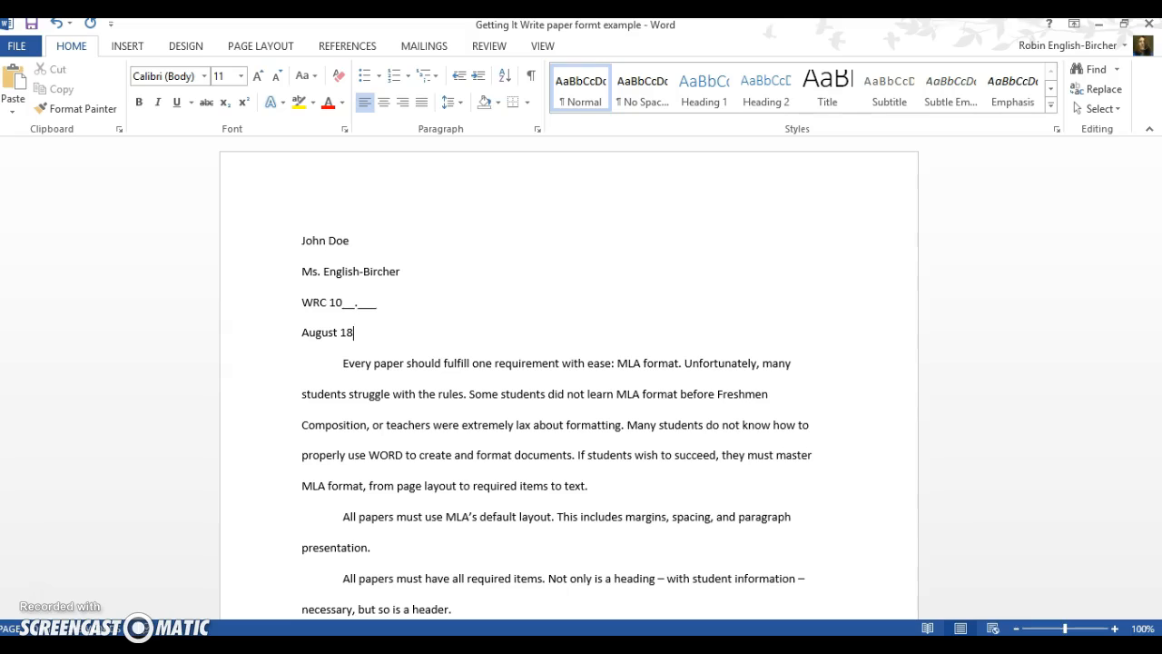
{"action": "type", "text": ", 2015"}
{"action": "key", "text": "Return"}
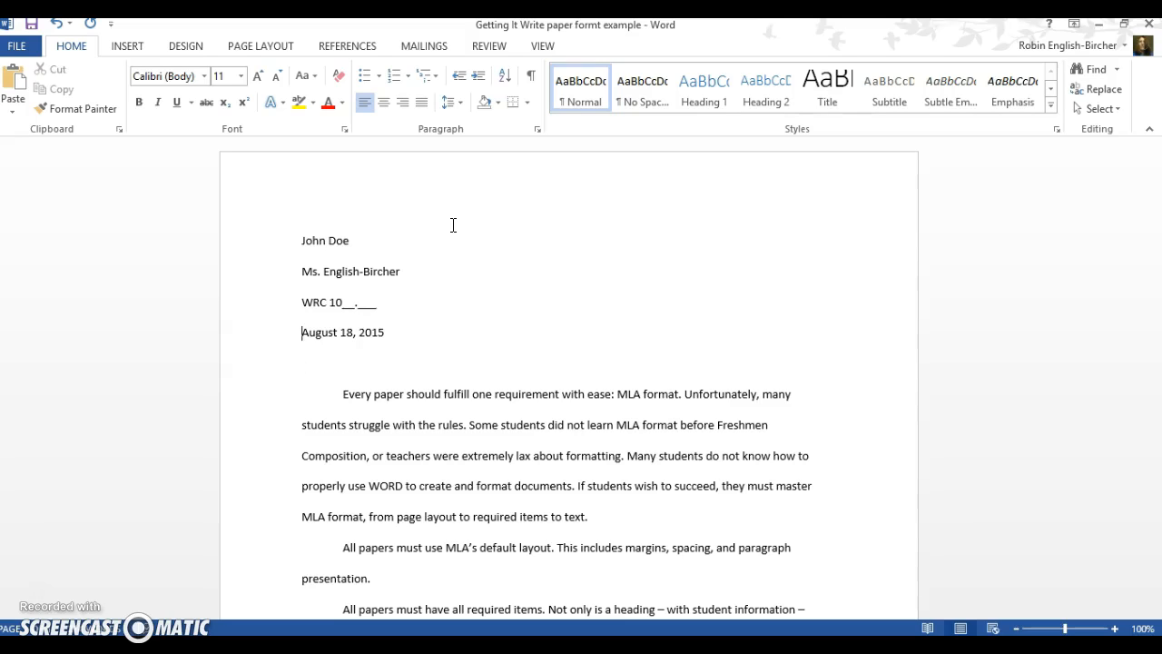
Replace the date in the heading with the numeric form 8/18/2015.
{"action": "type", "text": "8/1"}
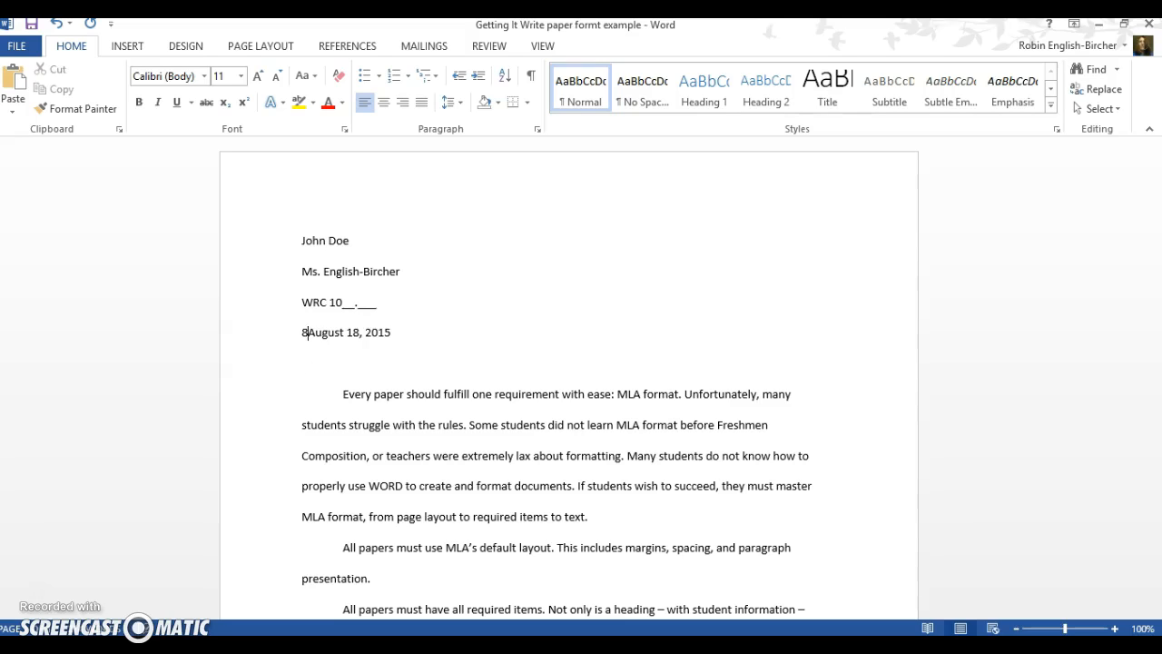
{"action": "type", "text": "8/2015"}
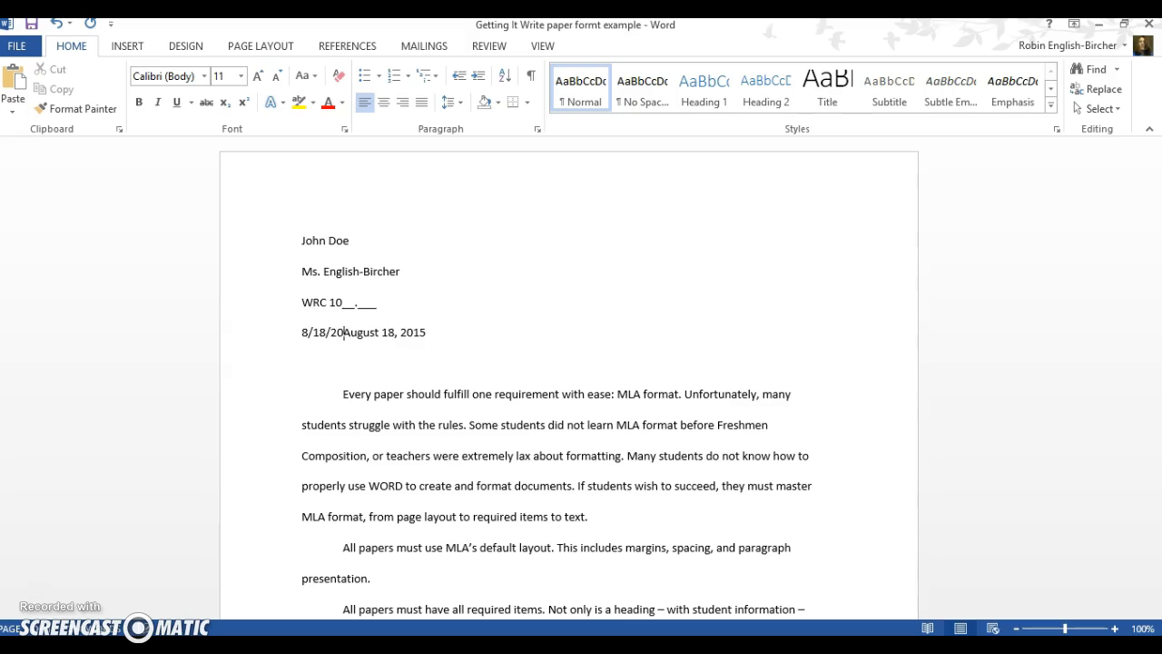
{"action": "key", "text": "Return"}
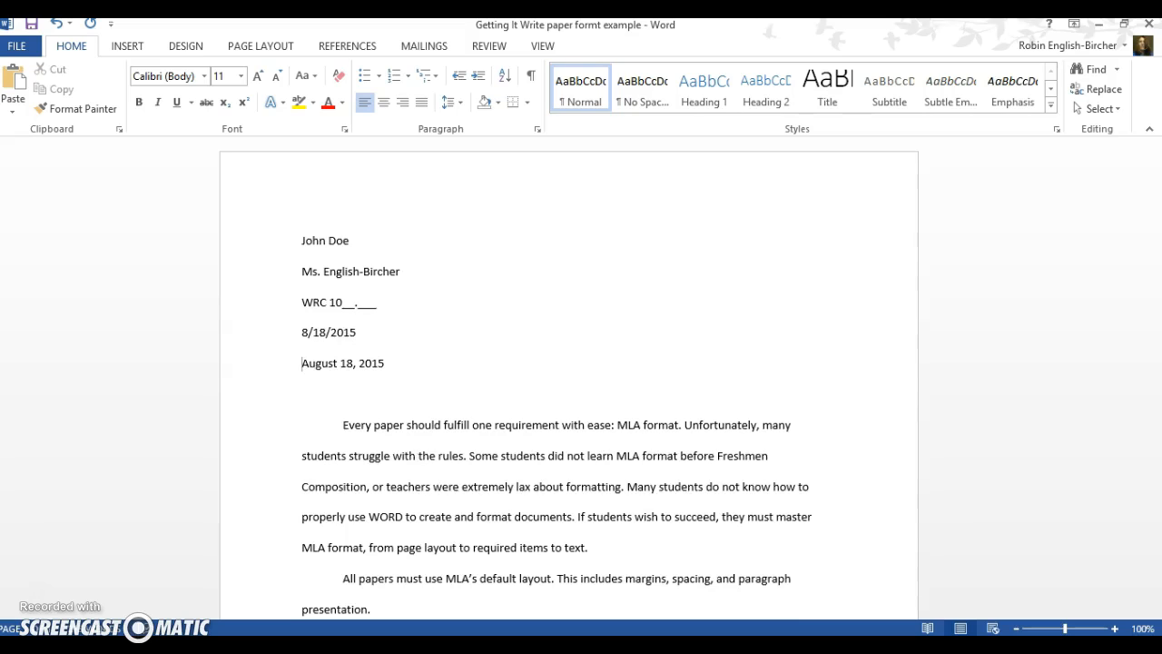
{"action": "key", "text": "shift+Down"}
{"action": "key", "text": "Delete"}
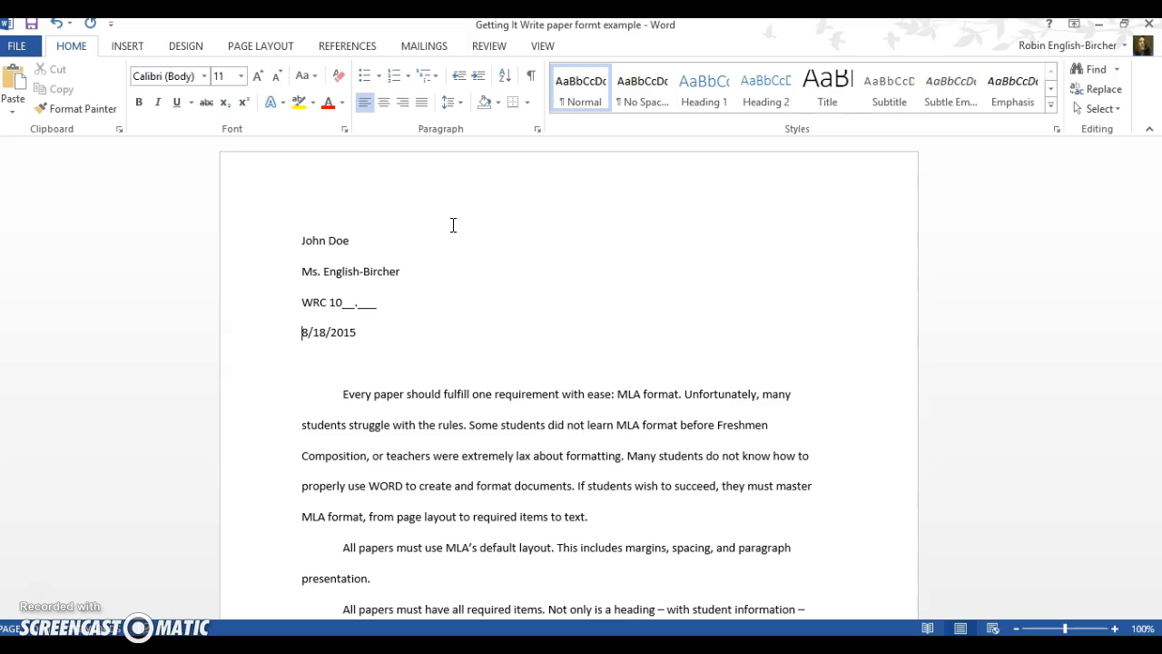
Replace the numeric date in the heading with the day-first form 18 Aug 2015.
{"action": "key", "text": "Delete"}
{"action": "key", "text": "Delete"}
{"action": "key", "text": "Delete"}
{"action": "key", "text": "Delete"}
{"action": "key", "text": "Delete"}
{"action": "key", "text": "Delete"}
{"action": "key", "text": "Delete"}
{"action": "key", "text": "Delete"}
{"action": "key", "text": "Delete"}
{"action": "type", "text": "18 Aug"}
{"action": "type", "text": " 2015"}
Change the day-first date in the heading back to August 18, 2015.
{"action": "key", "text": "BackSpace"}
{"action": "key", "text": "BackSpace"}
{"action": "key", "text": "BackSpace"}
{"action": "key", "text": "BackSpace"}
{"action": "key", "text": "BackSpace"}
{"action": "key", "text": "BackSpace"}
{"action": "key", "text": "BackSpace"}
{"action": "key", "text": "BackSpace"}
{"action": "key", "text": "BackSpace"}
{"action": "key", "text": "BackSpace"}
{"action": "key", "text": "BackSpace"}
{"action": "type", "text": "August 18, 2015"}
Add another empty line below the date and centre the line directly beneath it for the title.
{"action": "key", "text": "Up"}
{"action": "key", "text": "Left"}
{"action": "key", "text": "Left"}
{"action": "key", "text": "Left"}
{"action": "key", "text": "Left"}
{"action": "key", "text": "Left"}
{"action": "key", "text": "Left"}
{"action": "key", "text": "Left"}
{"action": "key", "text": "Left"}
{"action": "key", "text": "Return"}
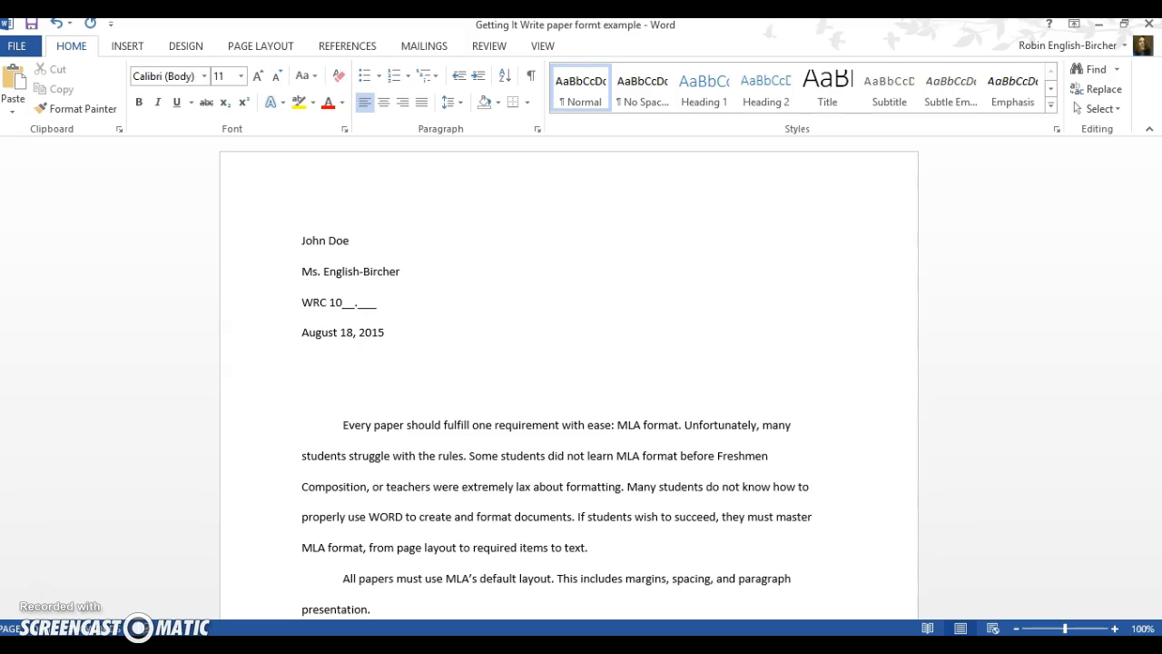
{"action": "left_click", "coordinate": [383, 103]}
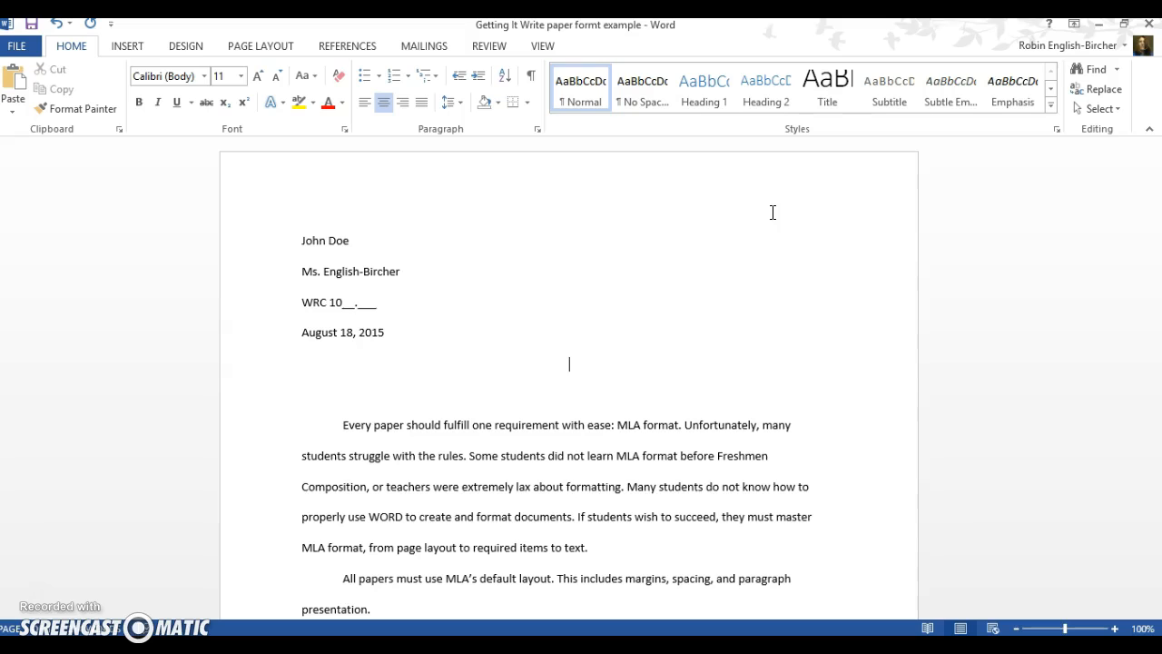
Insert the title "Getting It Write: Writing a Paper in MLA Format" below the date and centre it.
{"action": "type", "text": "Getting It Write: Writing a Paper in MLA Format"}
{"action": "left_click", "coordinate": [301, 364]}
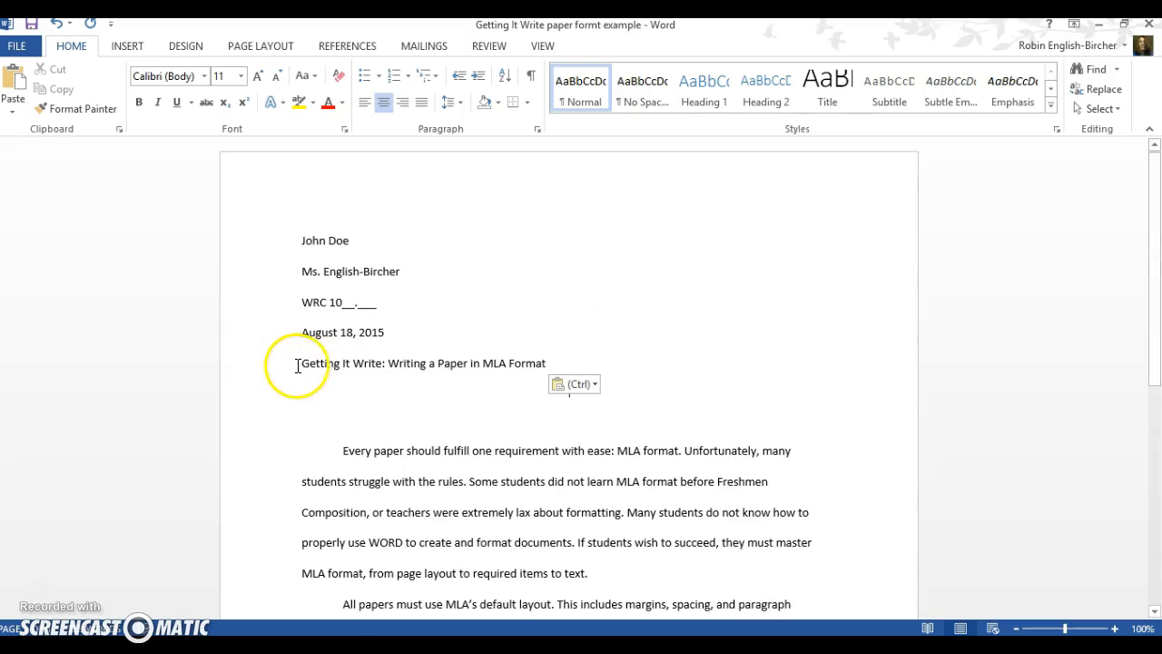
{"action": "left_click", "coordinate": [383, 102]}
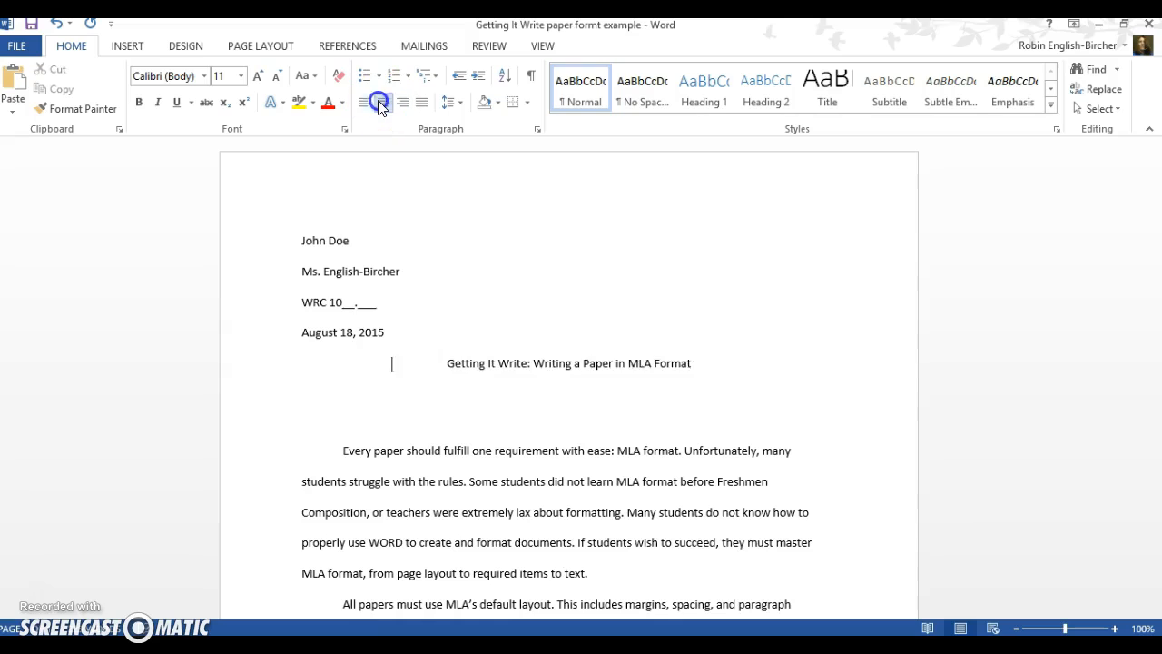
Remove the empty lines between the title and the first body paragraph.
{"action": "left_click", "coordinate": [750, 351]}
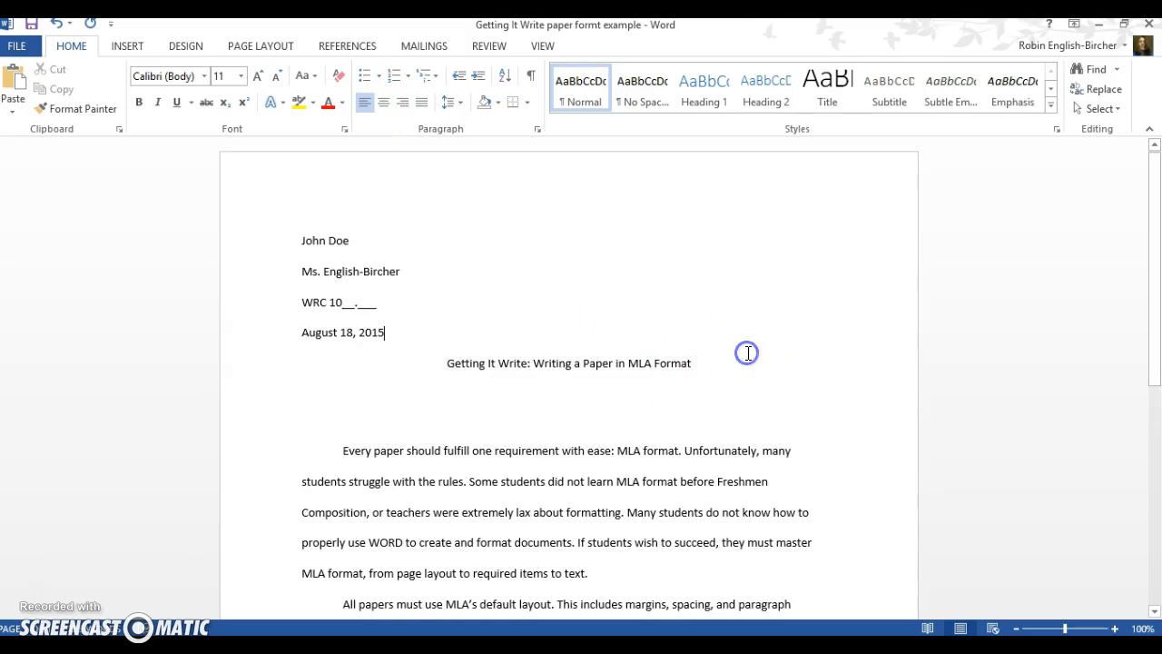
{"action": "left_click", "coordinate": [611, 395]}
{"action": "left_click", "coordinate": [362, 100]}
{"action": "key", "text": "Delete"}
{"action": "key", "text": "Delete"}
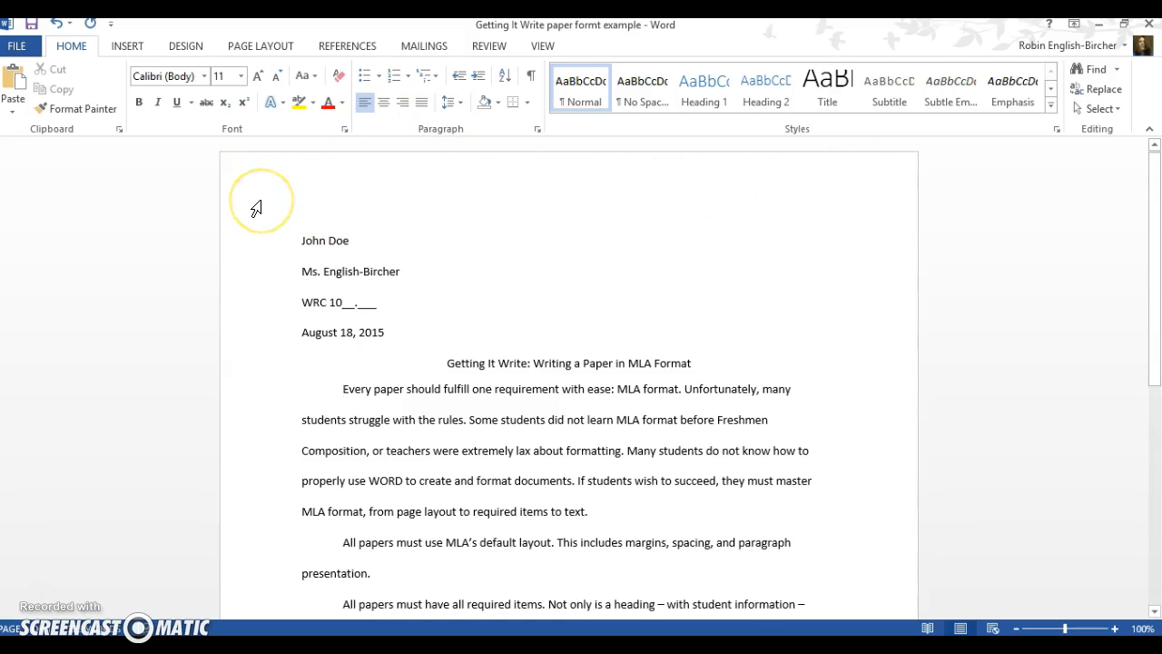
Insert a page number in the page header using the Plain Number 3 layout.
{"action": "scroll", "coordinate": [257, 209], "scroll_direction": "down", "scroll_amount": 10}
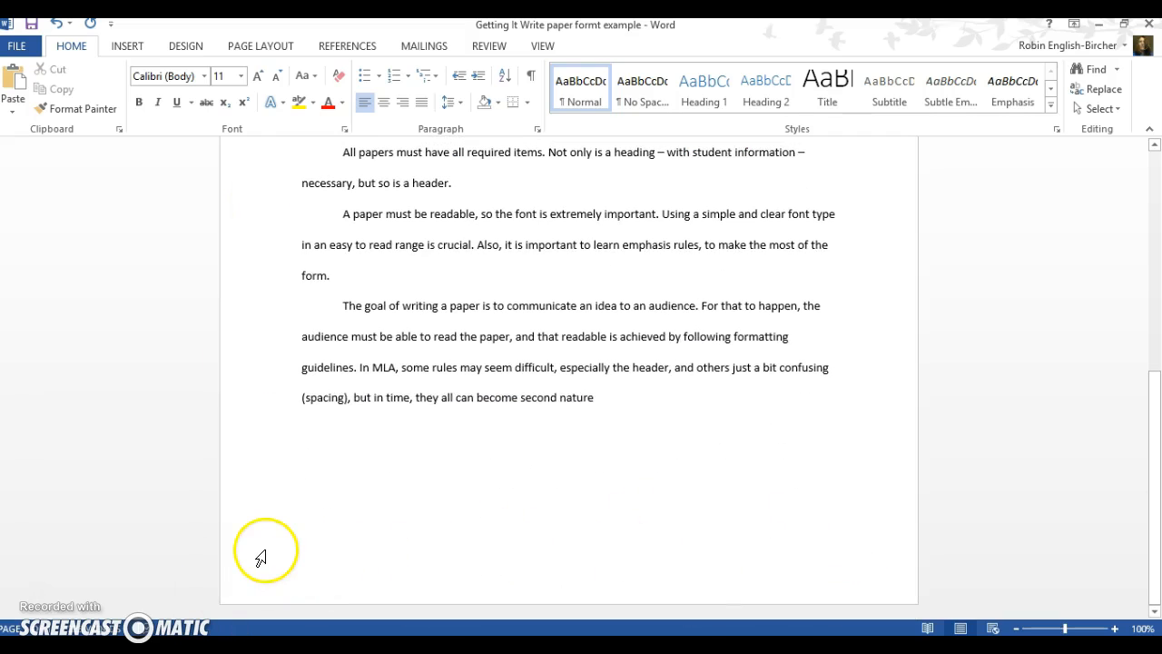
{"action": "scroll", "coordinate": [261, 555], "scroll_direction": "up", "scroll_amount": 10}
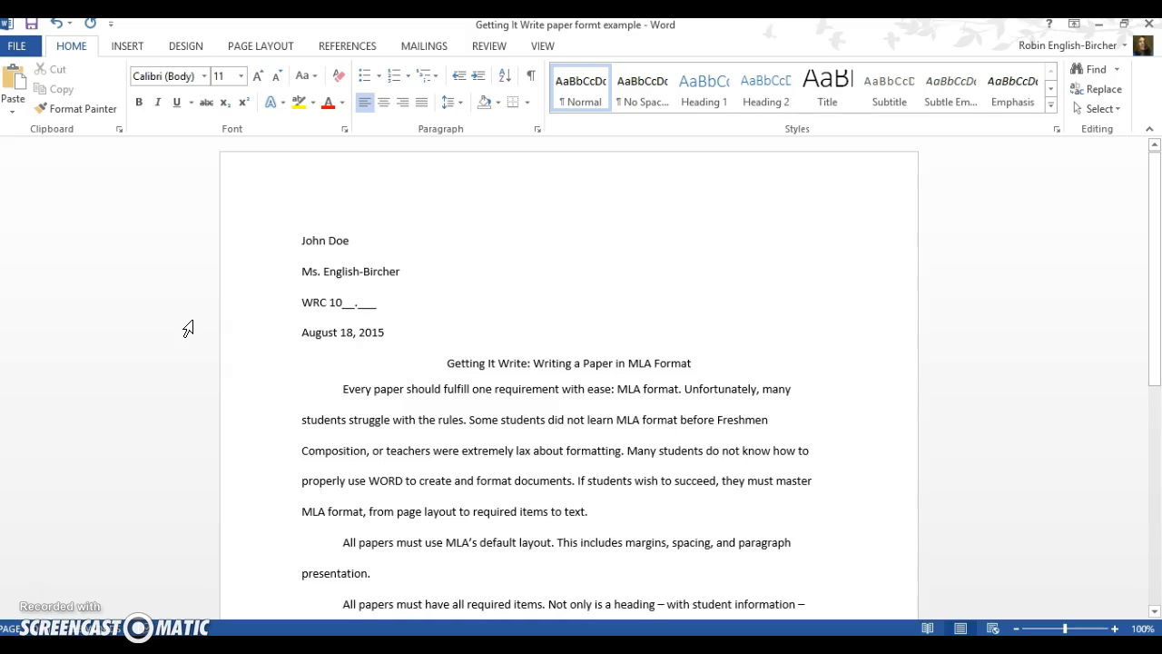
{"action": "left_click", "coordinate": [127, 47]}
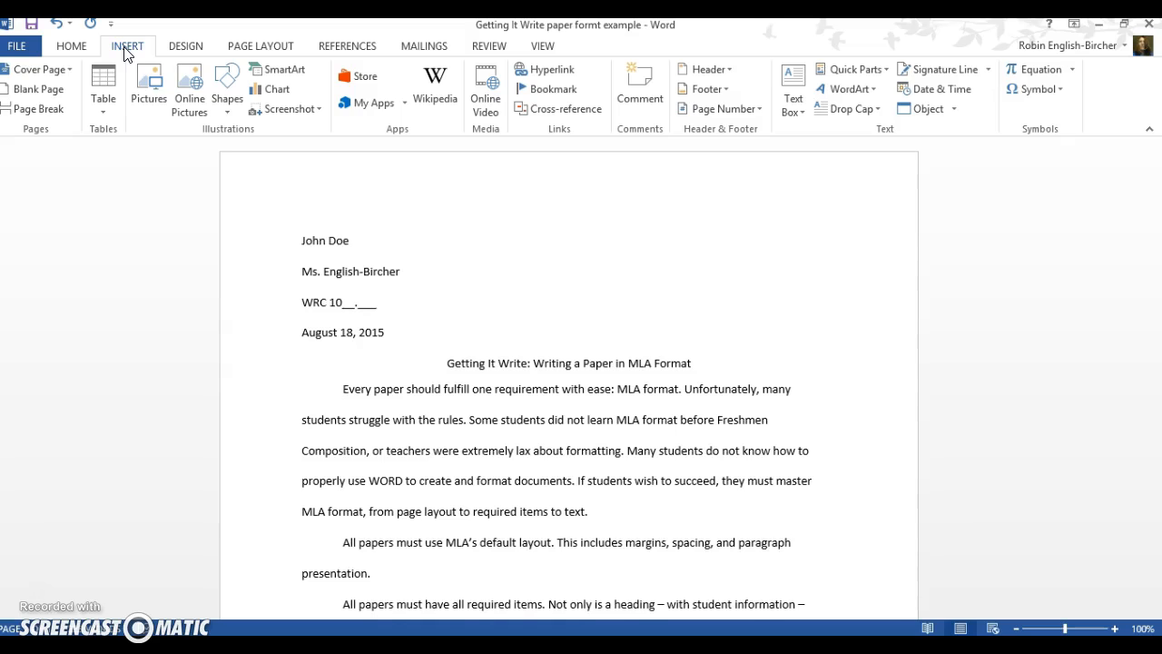
{"action": "left_click", "coordinate": [759, 109]}
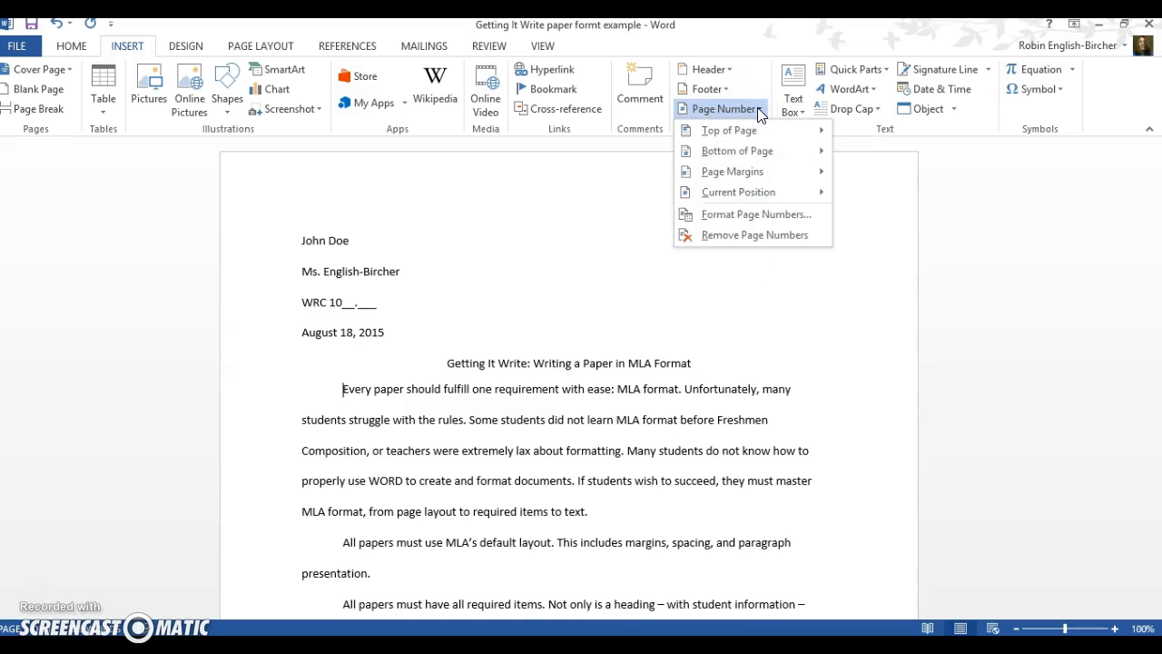
{"action": "mouse_move", "coordinate": [759, 134]}
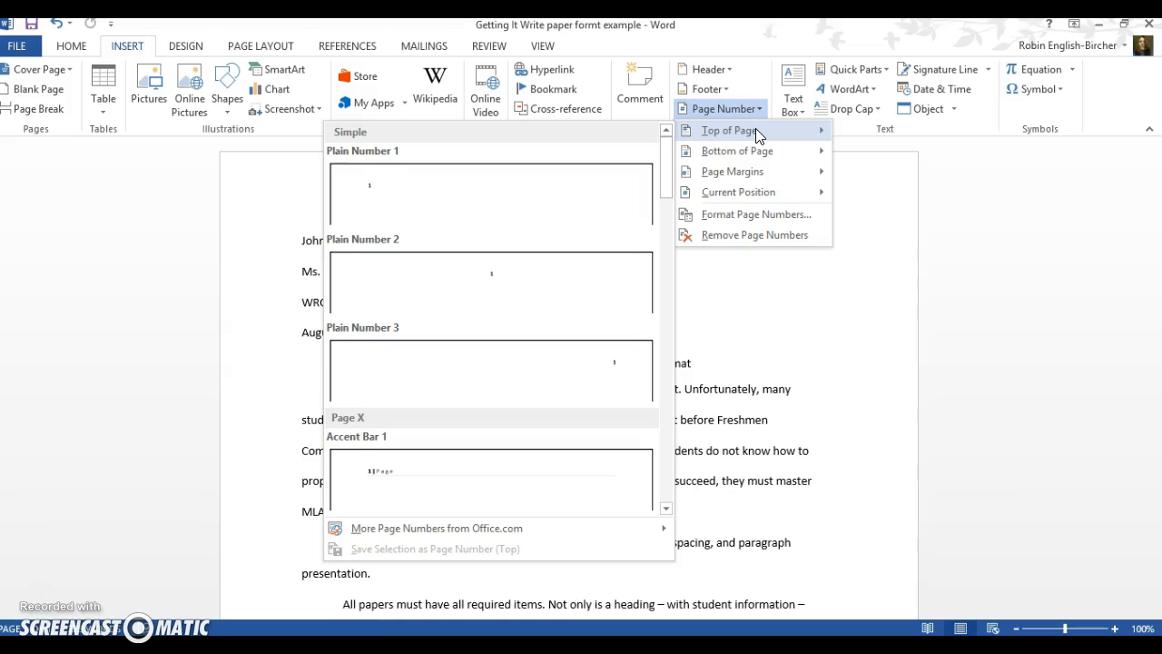
{"action": "left_click", "coordinate": [556, 367]}
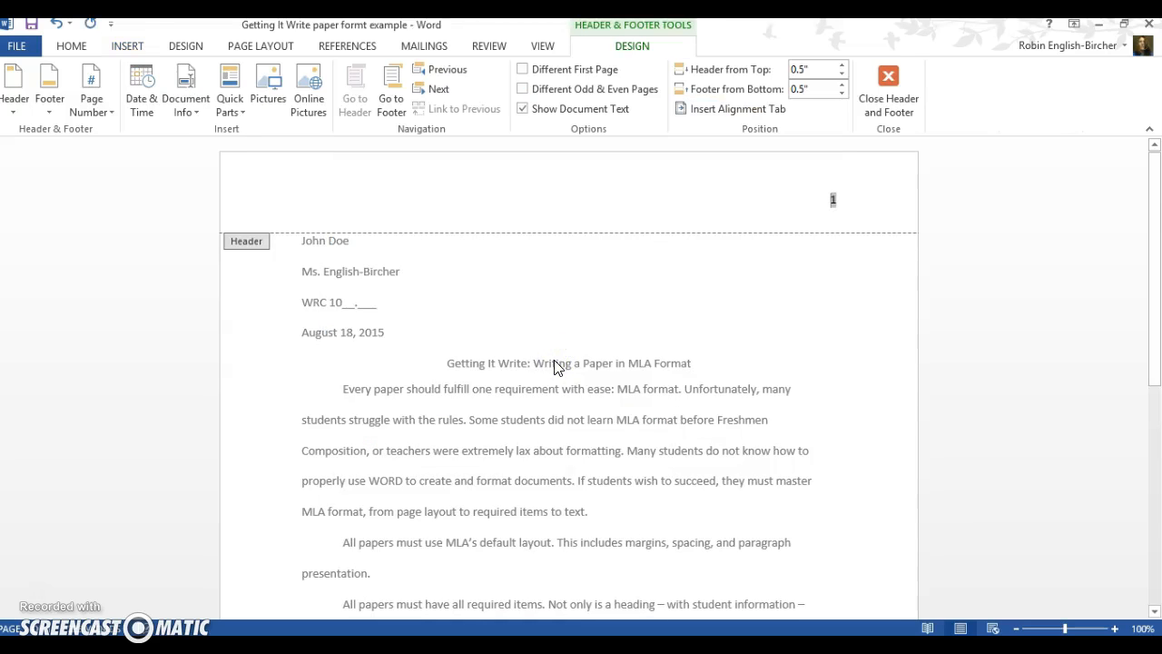
Add the student's last name and a space before the page number, and finish editing the header.
{"action": "left_click", "coordinate": [895, 221]}
{"action": "left_click", "coordinate": [809, 290]}
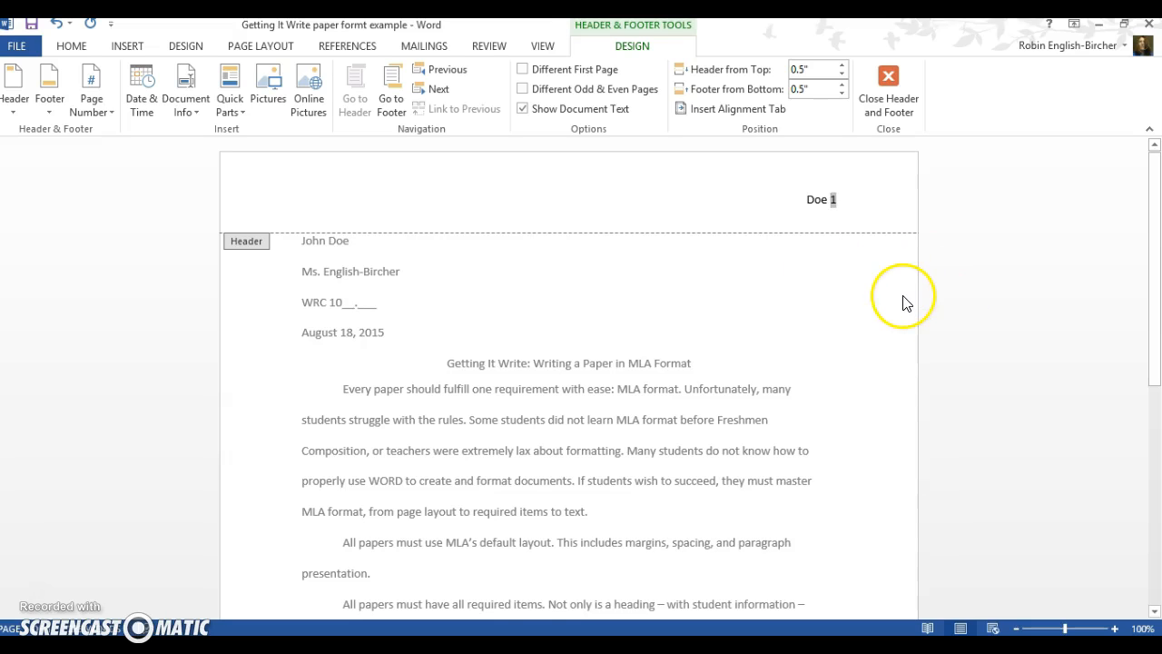
{"action": "left_click", "coordinate": [888, 81]}
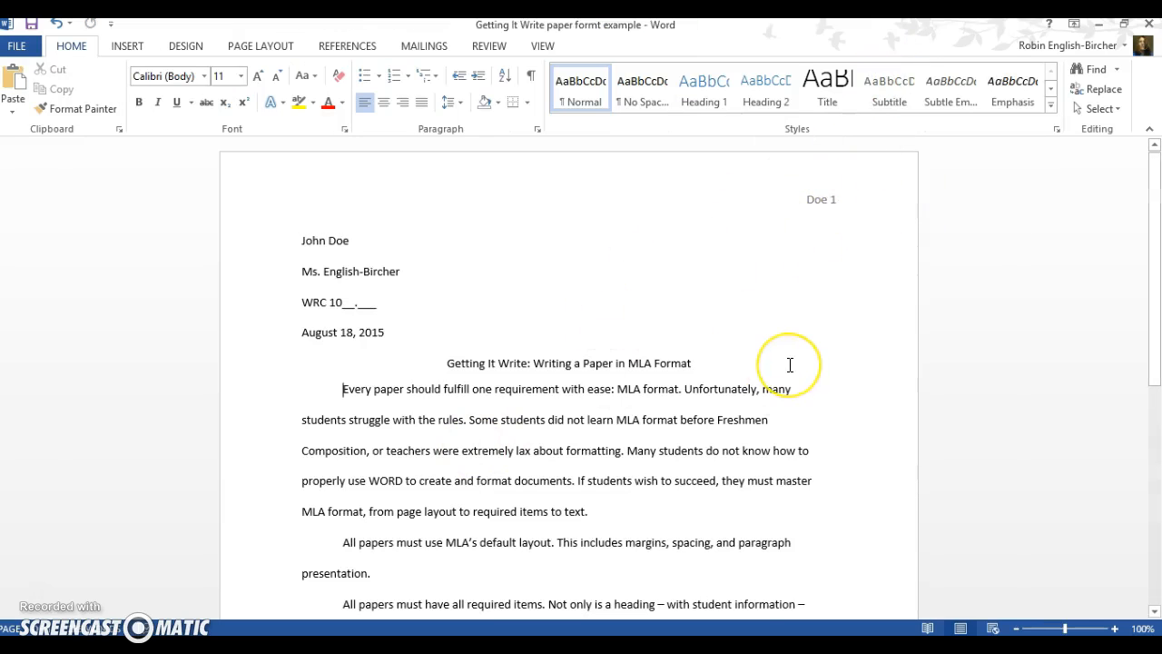
End the last paragraph with a period and add empty lines below it until a second page starts.
{"action": "scroll", "coordinate": [771, 363], "scroll_direction": "down", "scroll_amount": 7}
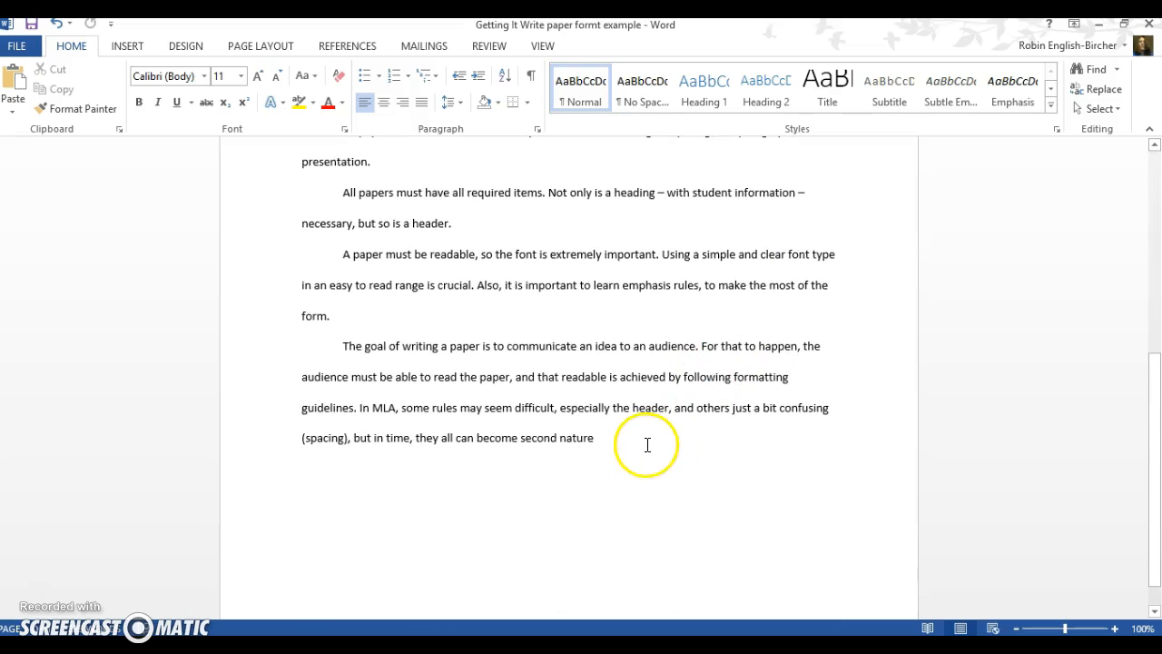
{"action": "type", "text": "."}
{"action": "key", "text": "Return"}
{"action": "key", "text": "Return"}
{"action": "key", "text": "Return"}
{"action": "key", "text": "Return"}
{"action": "key", "text": "Return"}
{"action": "key", "text": "Return"}
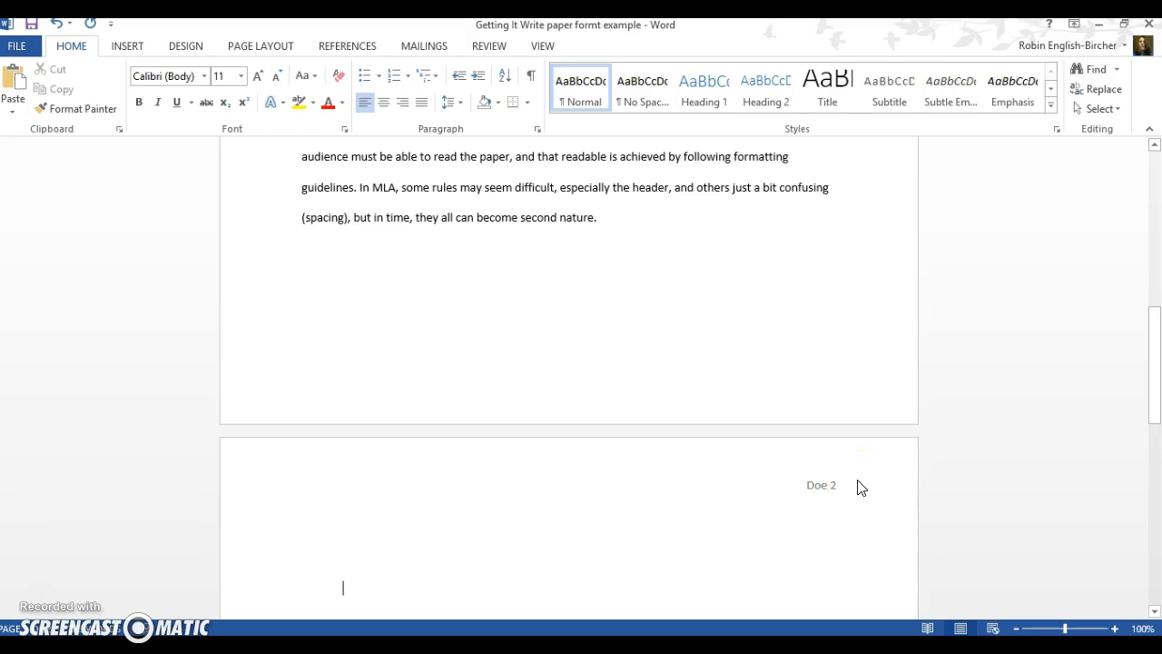
{"action": "scroll", "coordinate": [116, 169], "scroll_direction": "up", "scroll_amount": 8}
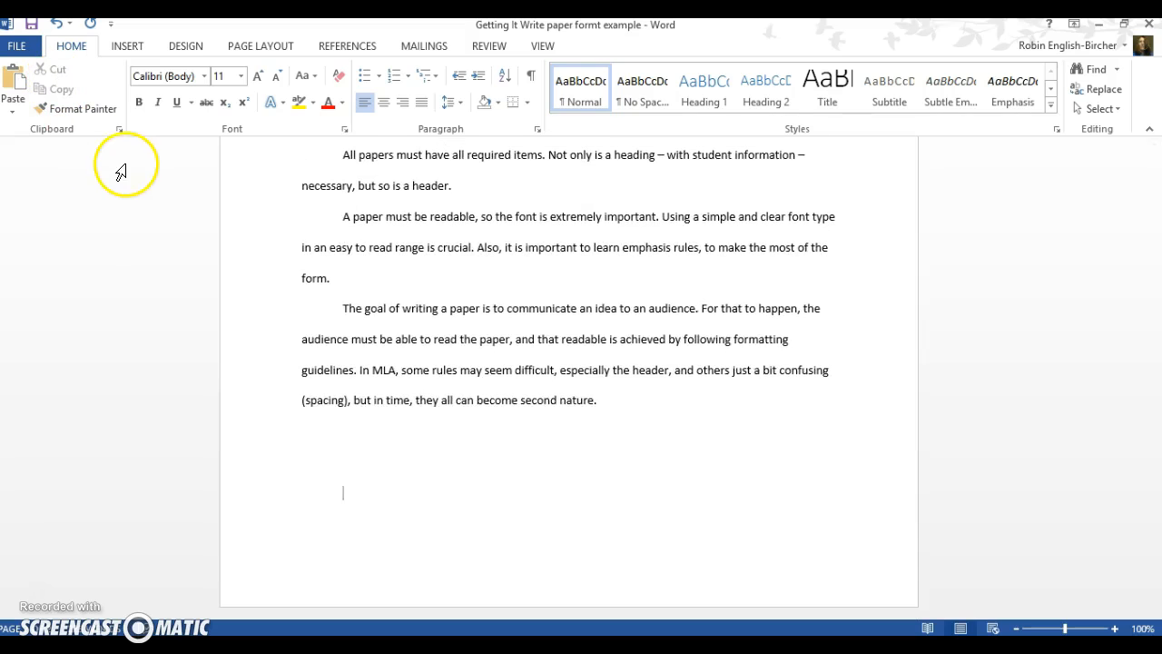
{"action": "scroll", "coordinate": [120, 176], "scroll_direction": "up", "scroll_amount": 4}
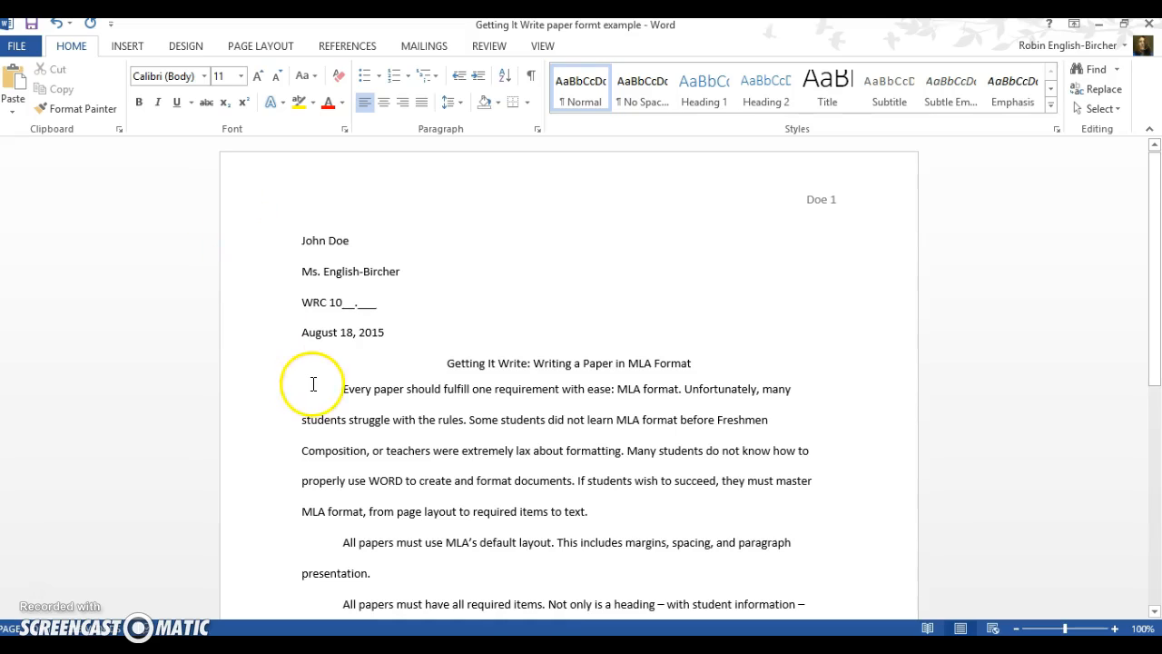
Set the text from the student heading to the end of the essay to Times New Roman, size 12.
{"action": "scroll", "coordinate": [314, 384], "scroll_direction": "down", "scroll_amount": 2}
{"action": "scroll", "coordinate": [314, 384], "scroll_direction": "up", "scroll_amount": 1}
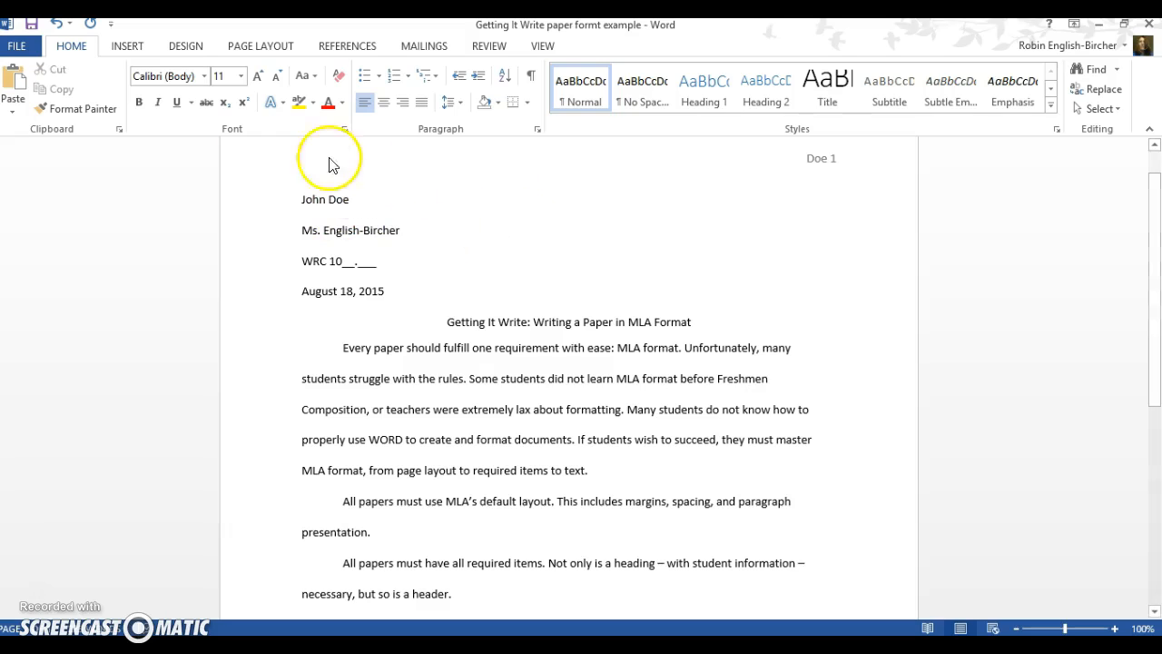
{"action": "left_click_drag", "start_coordinate": [300, 200], "coordinate": [350, 626]}
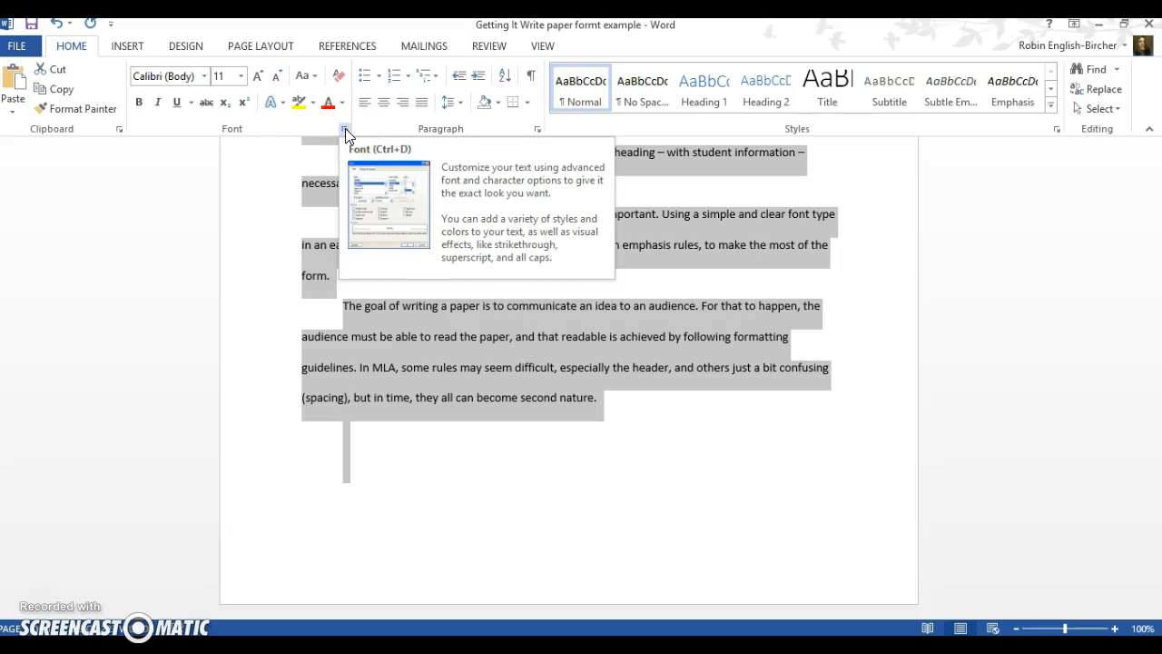
{"action": "left_click", "coordinate": [209, 77]}
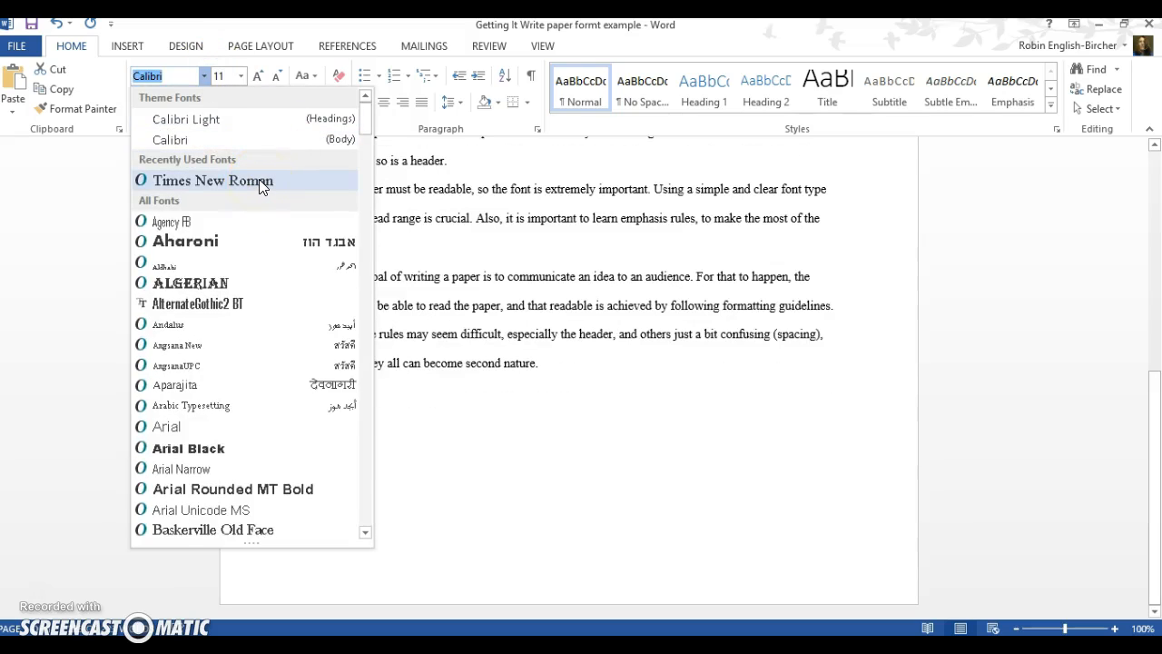
{"action": "left_click", "coordinate": [261, 185]}
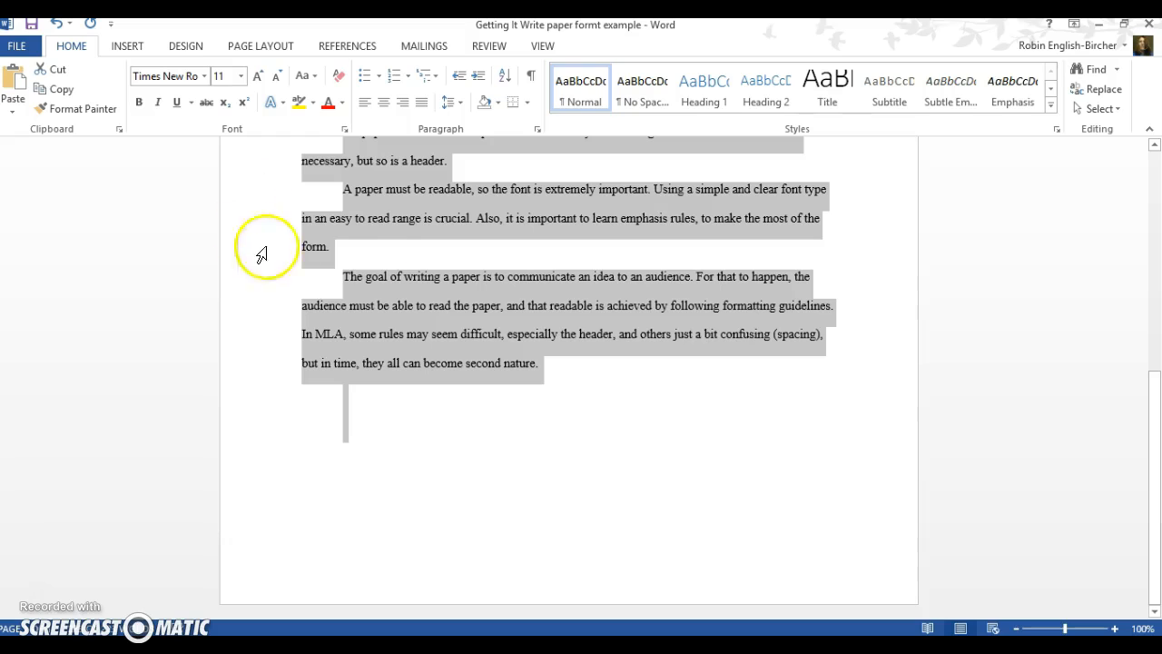
{"action": "left_click", "coordinate": [241, 82]}
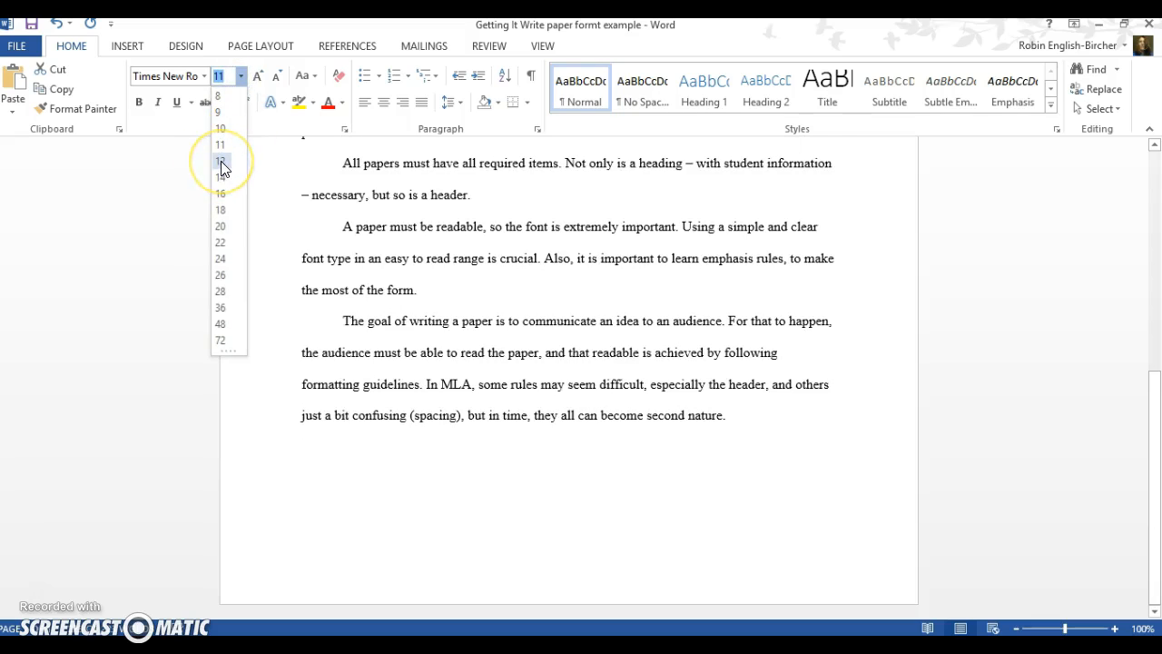
{"action": "left_click", "coordinate": [220, 162]}
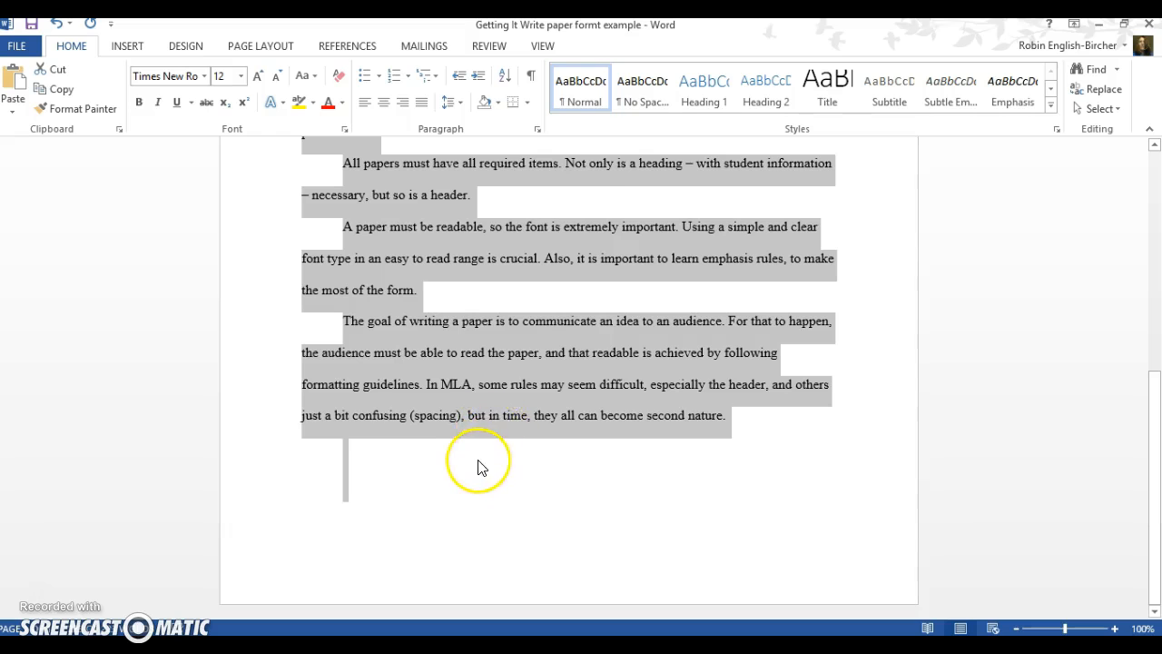
{"action": "scroll", "coordinate": [477, 463], "scroll_direction": "up", "scroll_amount": 2}
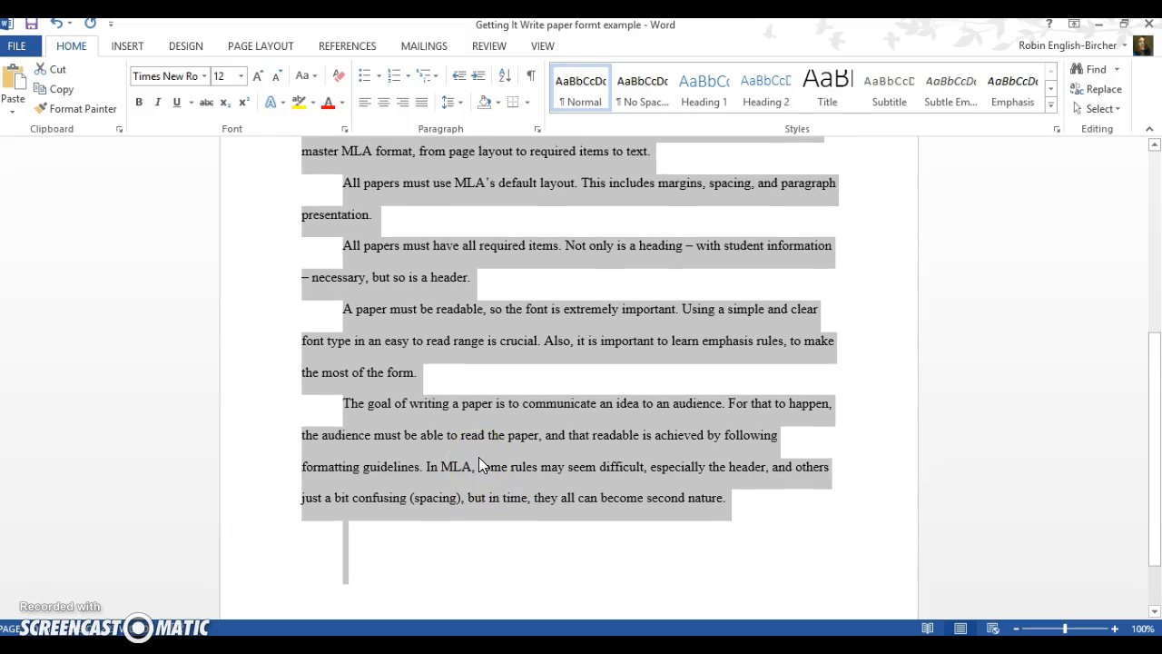
{"action": "left_click", "coordinate": [701, 565]}
Review the essay's heading, title and body paragraphs in the new font.
{"action": "scroll", "coordinate": [709, 571], "scroll_direction": "up", "scroll_amount": 8}
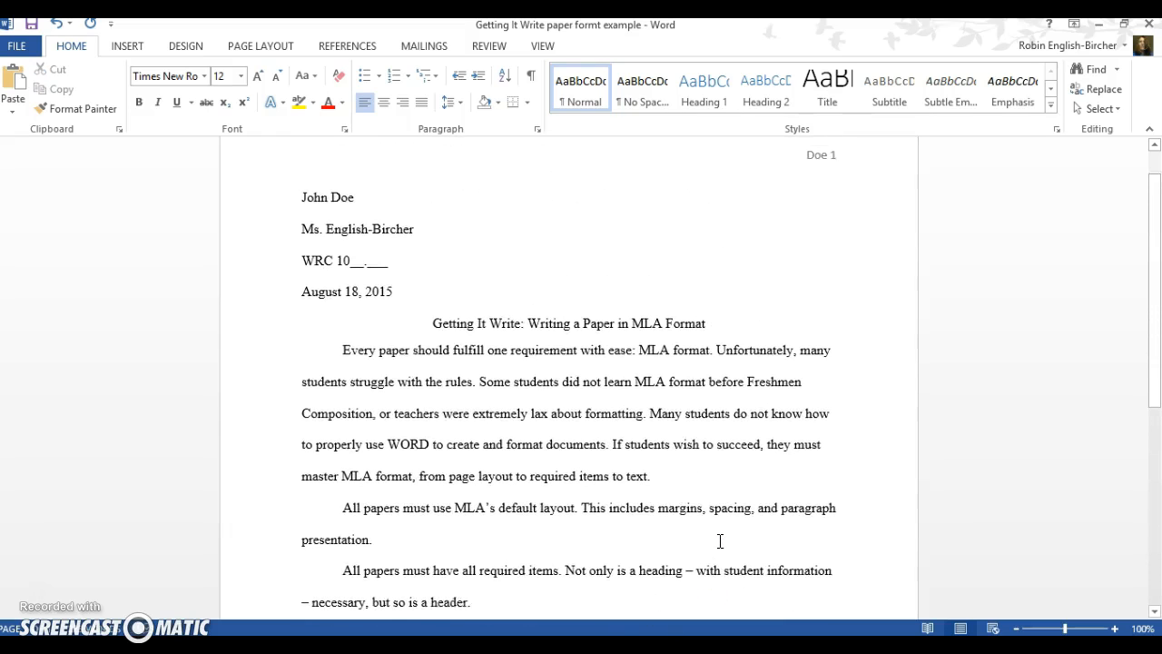
{"action": "scroll", "coordinate": [720, 541], "scroll_direction": "up", "scroll_amount": 1}
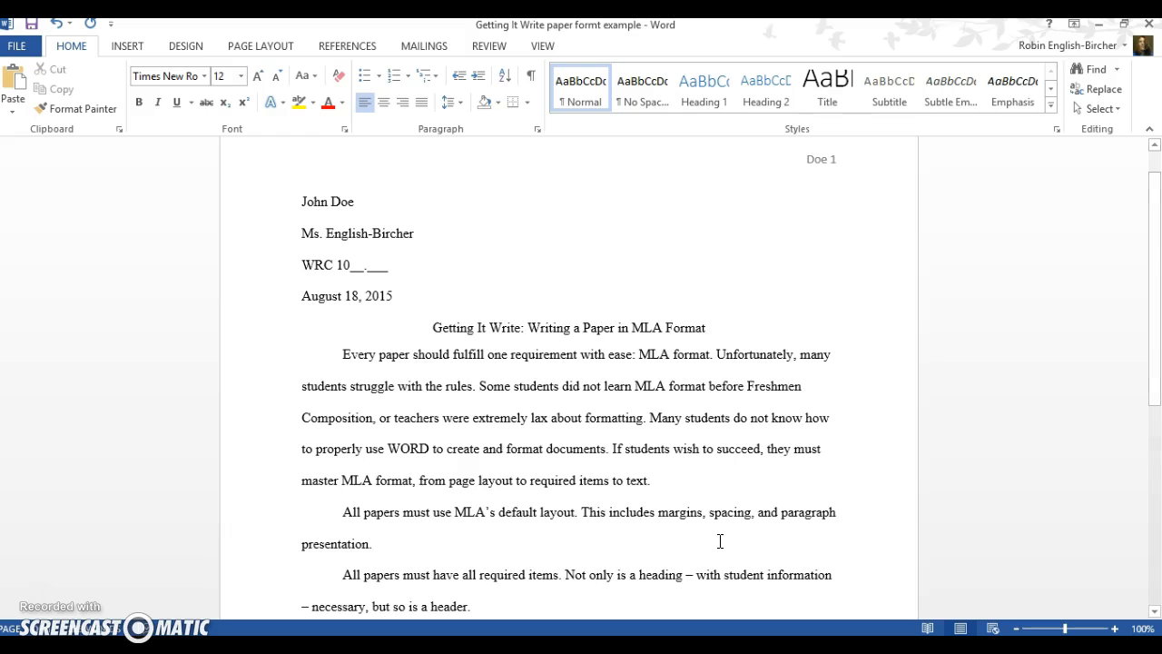
{"action": "left_click", "coordinate": [658, 456]}
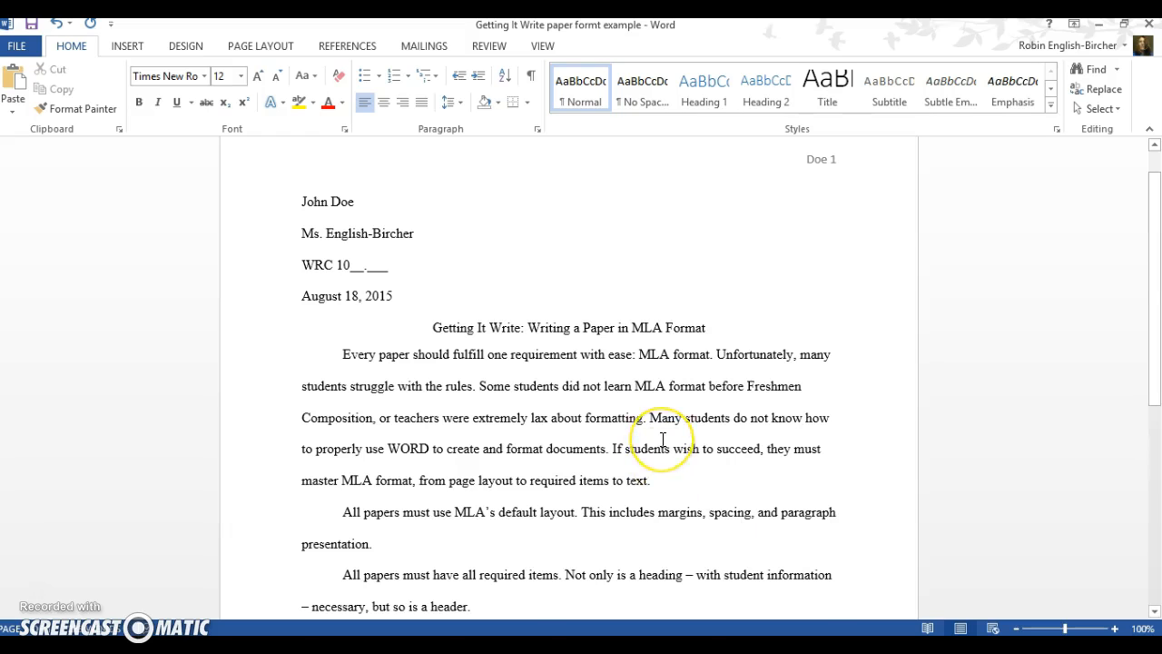
{"action": "scroll", "coordinate": [663, 439], "scroll_direction": "down", "scroll_amount": 4}
{"action": "key", "text": "ctrl+End"}
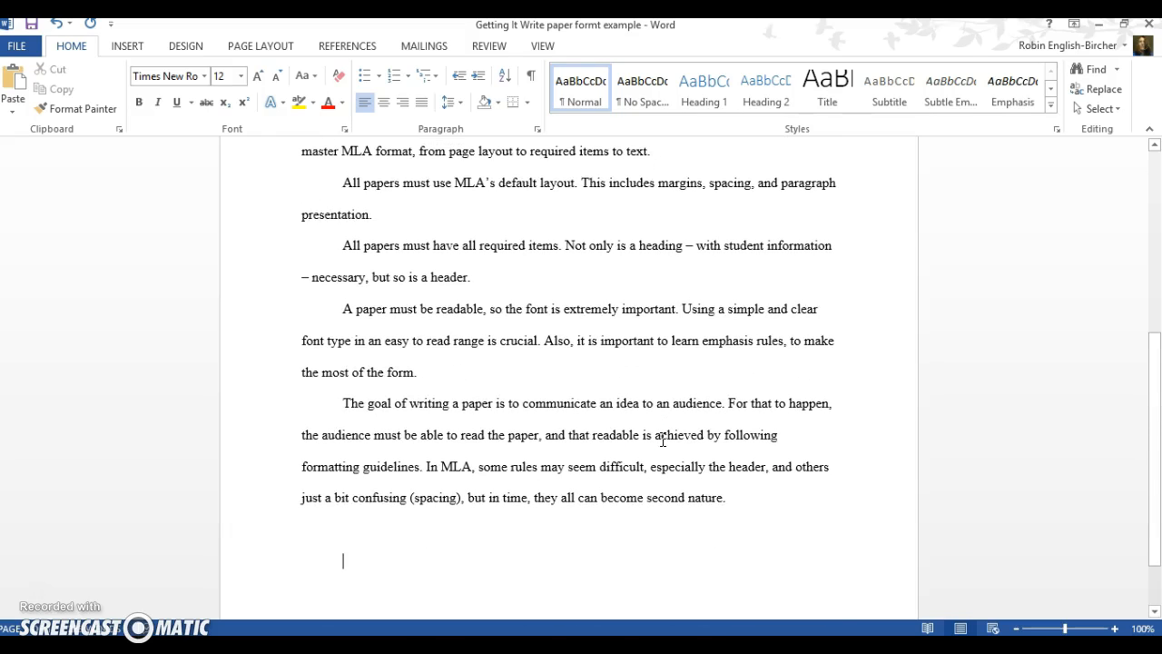
{"action": "scroll", "coordinate": [663, 439], "scroll_direction": "up", "scroll_amount": 1}
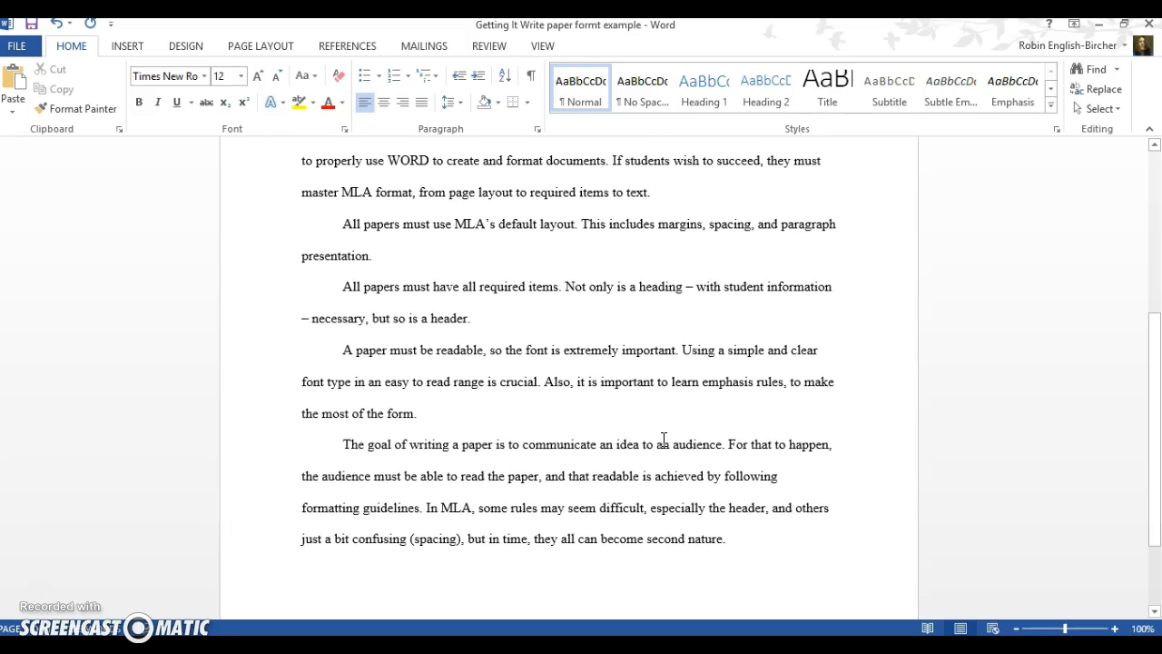
{"action": "scroll", "coordinate": [663, 440], "scroll_direction": "up", "scroll_amount": 5}
{"action": "scroll", "coordinate": [664, 440], "scroll_direction": "up", "scroll_amount": 2}
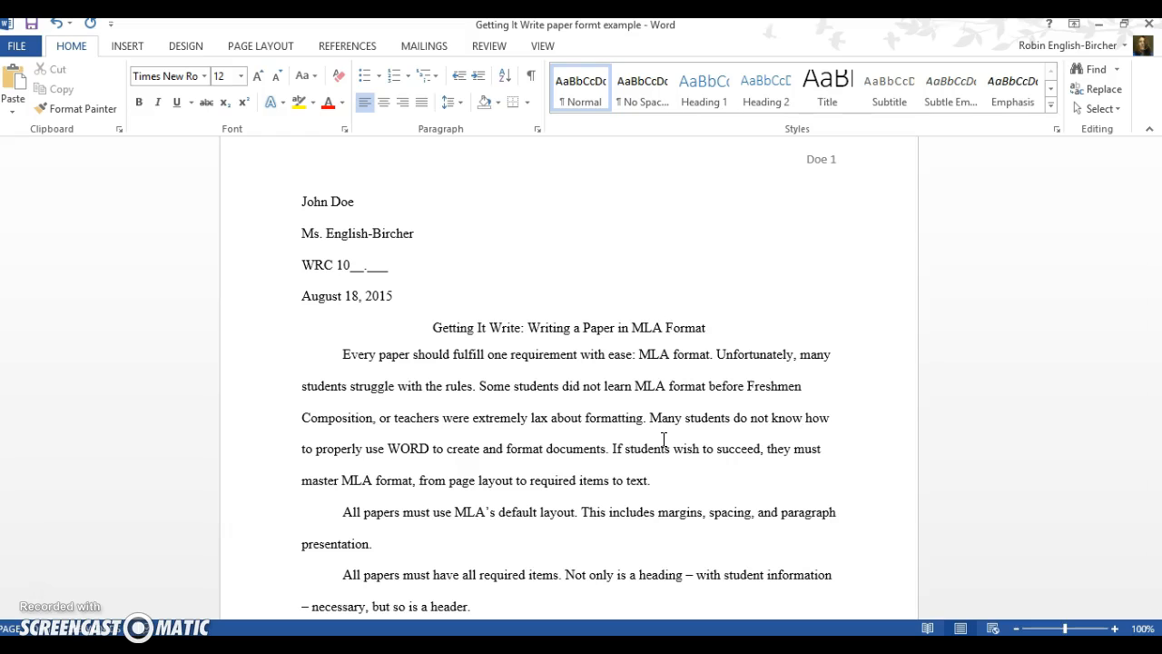
Italicize the word "header" at the end of the paragraph about required items.
{"action": "scroll", "coordinate": [663, 440], "scroll_direction": "down", "scroll_amount": 4}
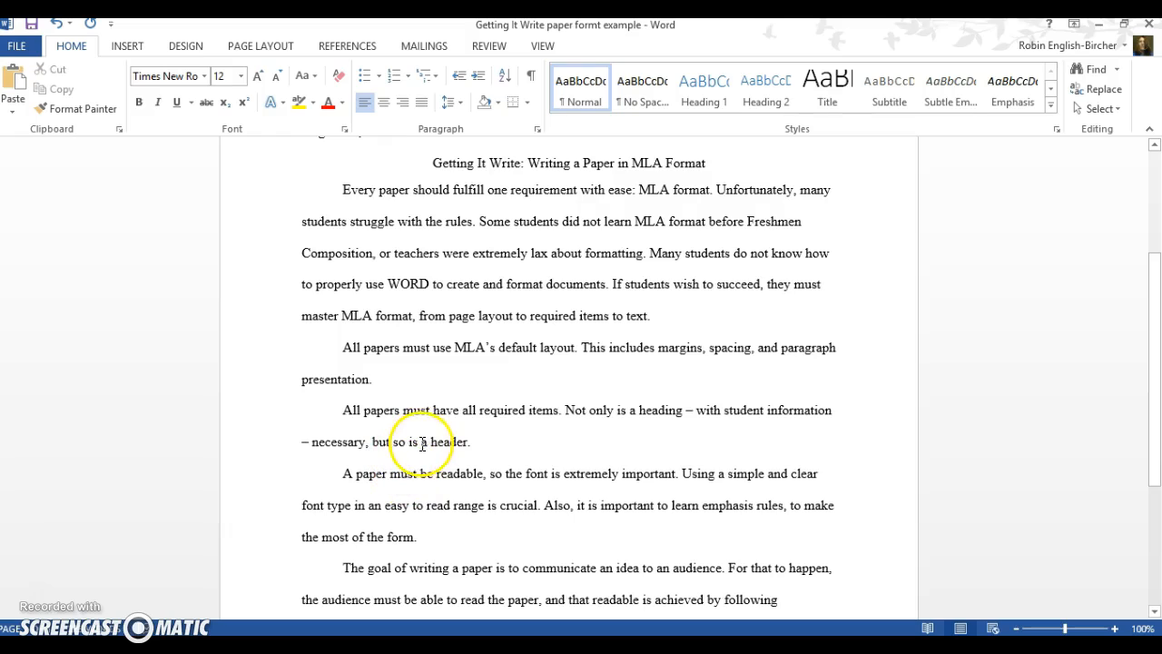
{"action": "left_click_drag", "start_coordinate": [431, 442], "coordinate": [465, 440]}
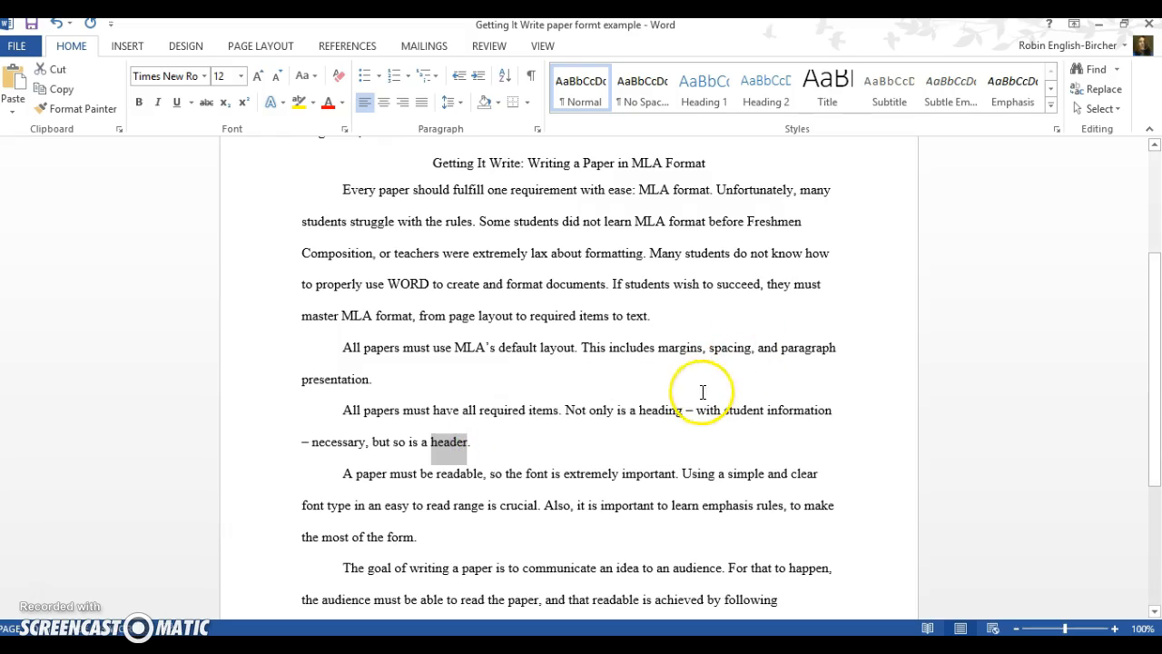
{"action": "left_click", "coordinate": [158, 104]}
{"action": "left_click", "coordinate": [646, 444]}
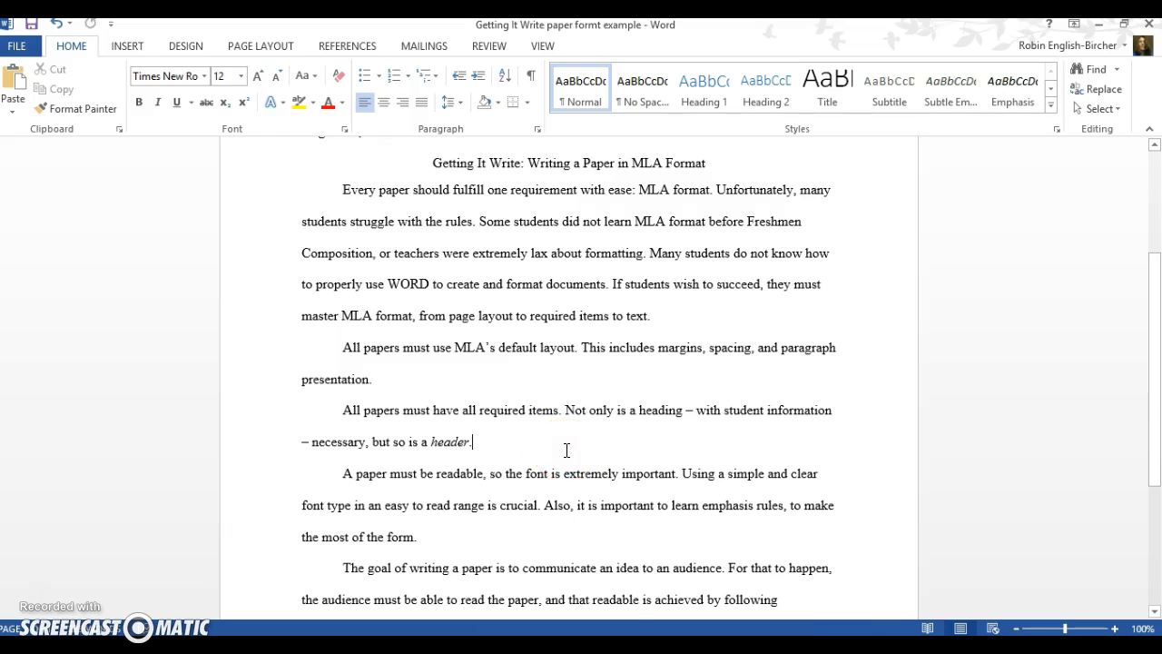
Add the sentence "See Little Seagull Handbook on page 149 for example." to the end of the paragraph on MLA's default layout.
{"action": "scroll", "coordinate": [567, 451], "scroll_direction": "down", "scroll_amount": 3}
{"action": "scroll", "coordinate": [563, 454], "scroll_direction": "up", "scroll_amount": 3}
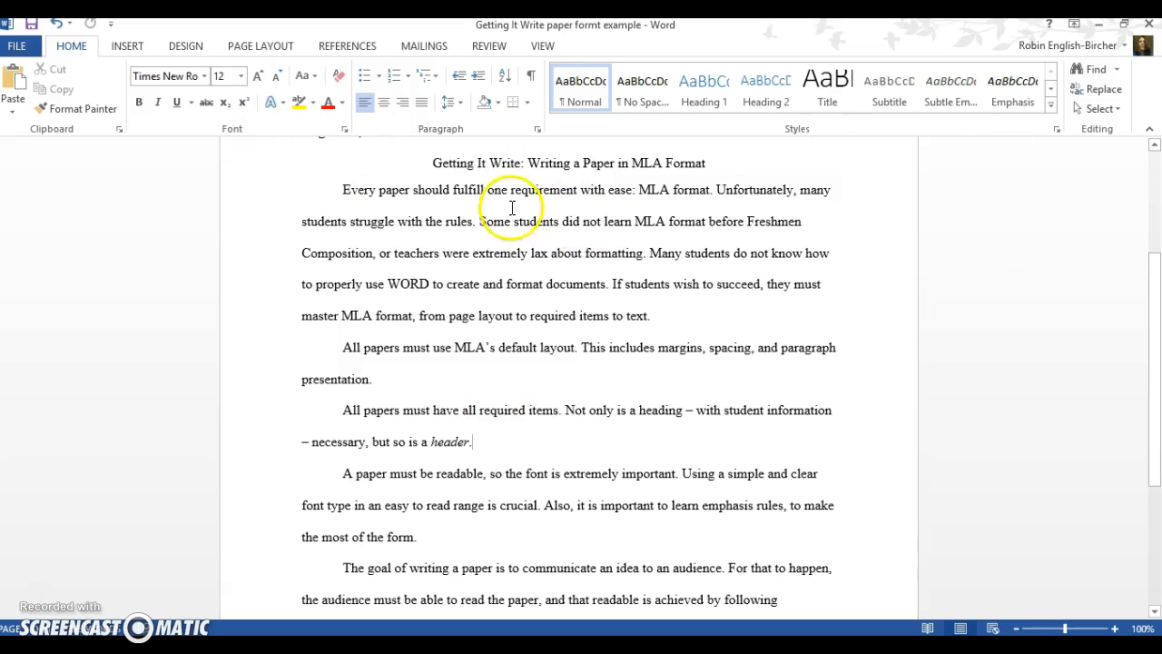
{"action": "scroll", "coordinate": [642, 363], "scroll_direction": "down", "scroll_amount": 1}
{"action": "scroll", "coordinate": [642, 363], "scroll_direction": "down", "scroll_amount": 3}
{"action": "scroll", "coordinate": [535, 303], "scroll_direction": "up", "scroll_amount": 2}
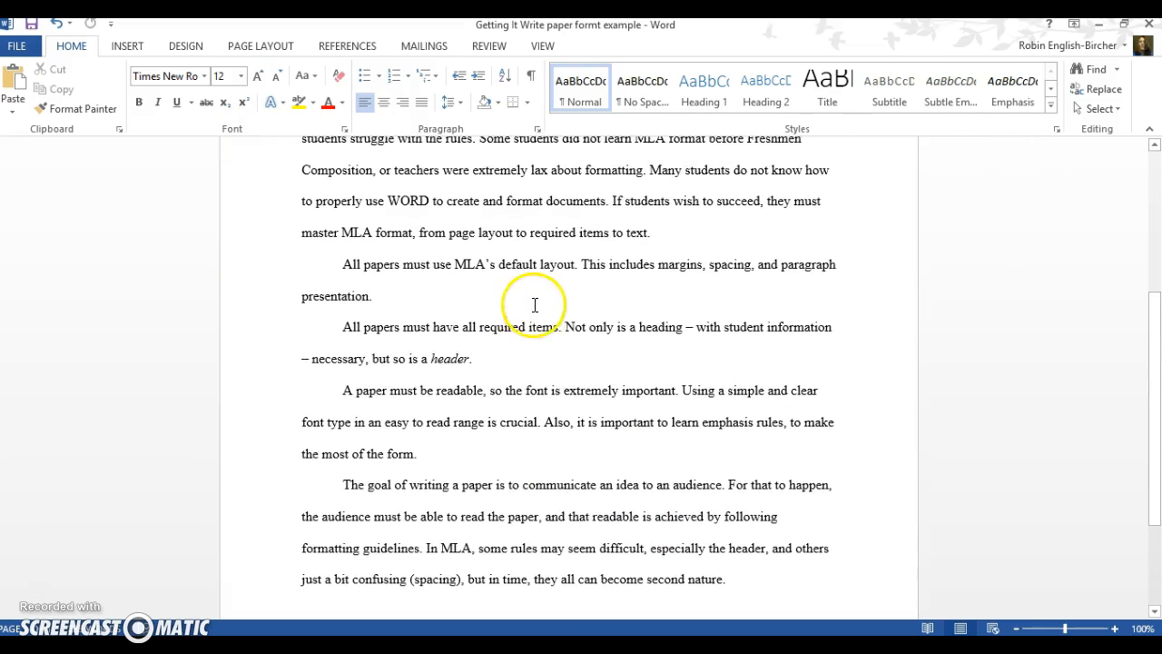
{"action": "left_click", "coordinate": [436, 292]}
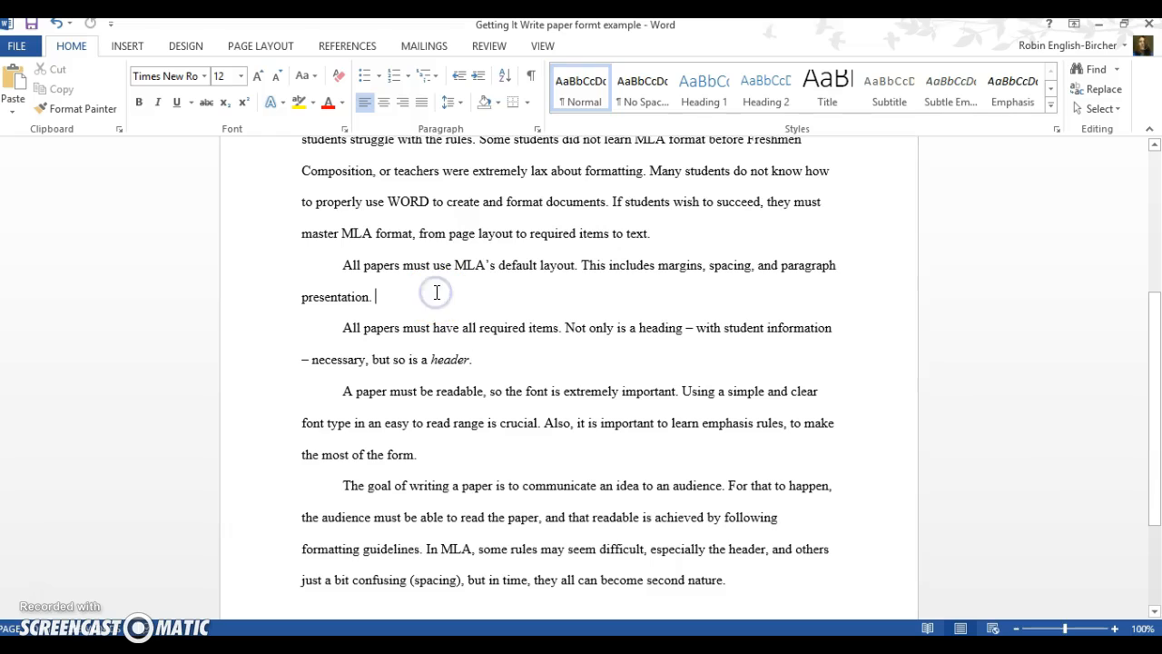
{"action": "type", "text": "See Litt"}
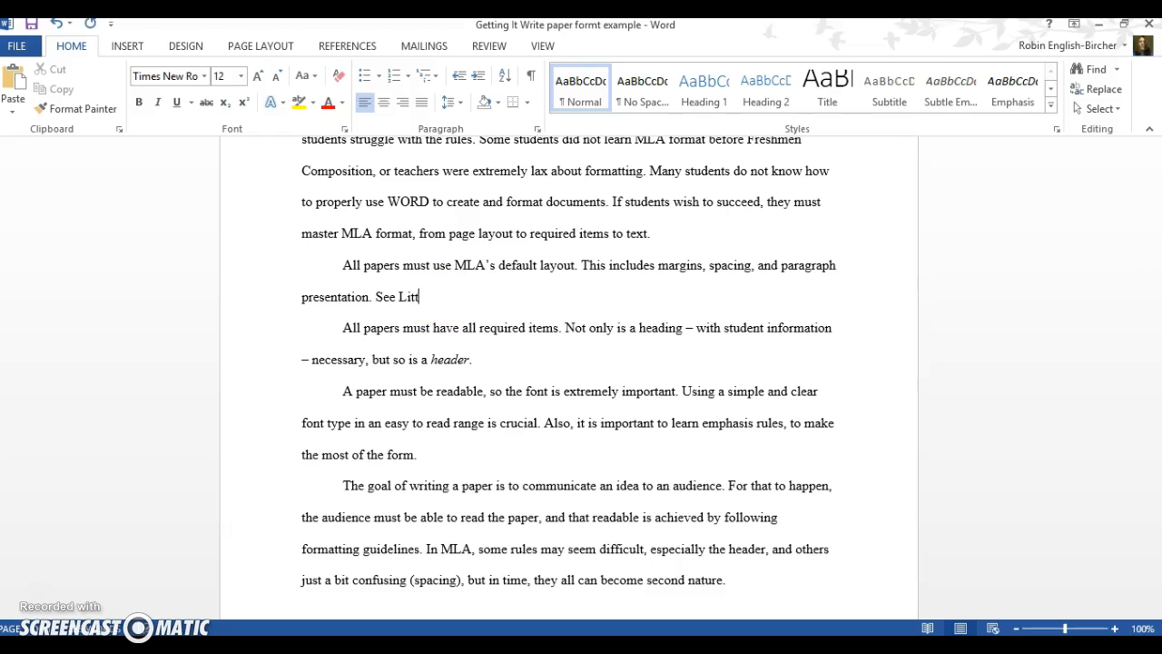
{"action": "type", "text": "le Seagull Handbook "}
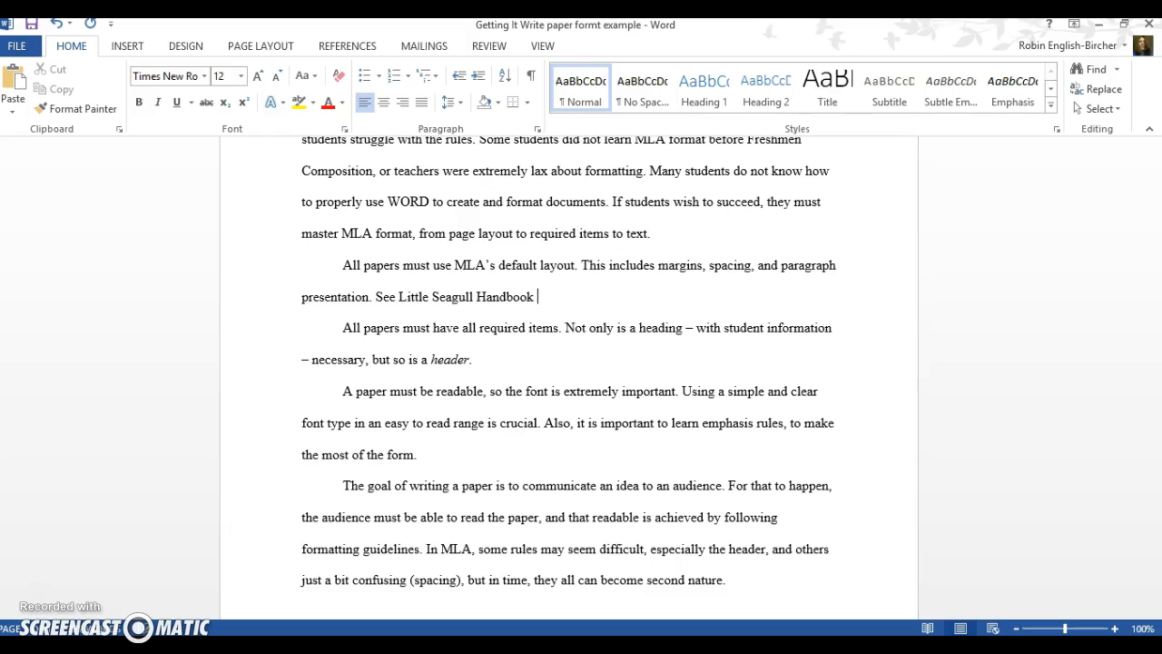
{"action": "type", "text": "on page 149 for example."}
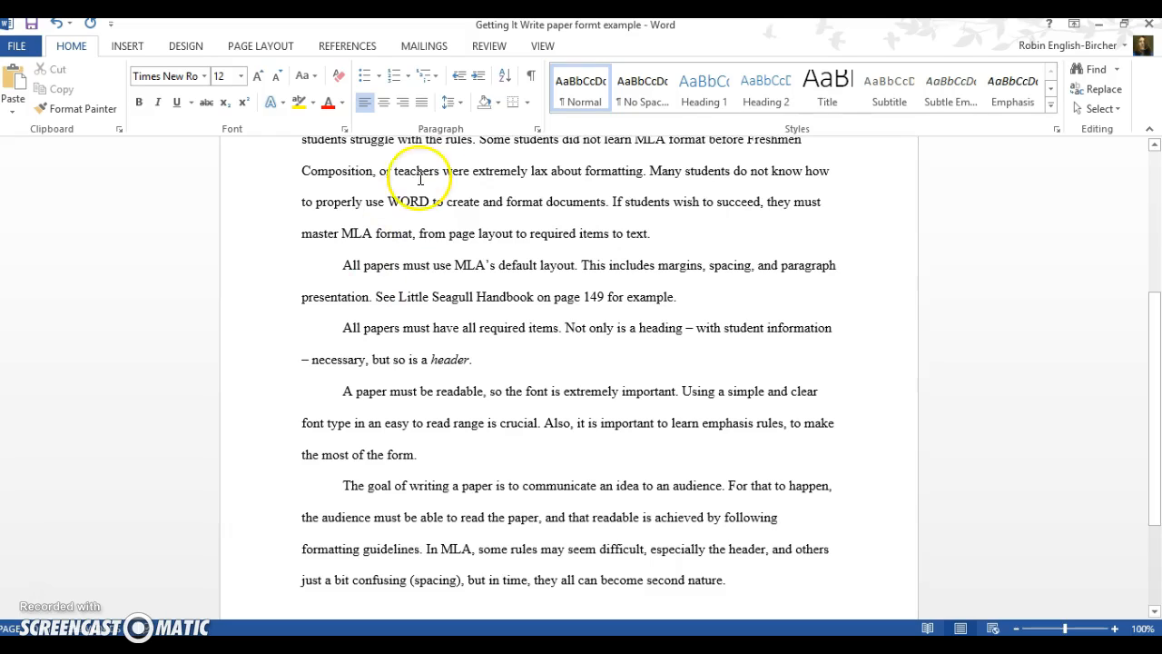
Italicize the book title "Little Seagull Handbook" in the default layout paragraph.
{"action": "left_click_drag", "start_coordinate": [394, 296], "coordinate": [533, 300]}
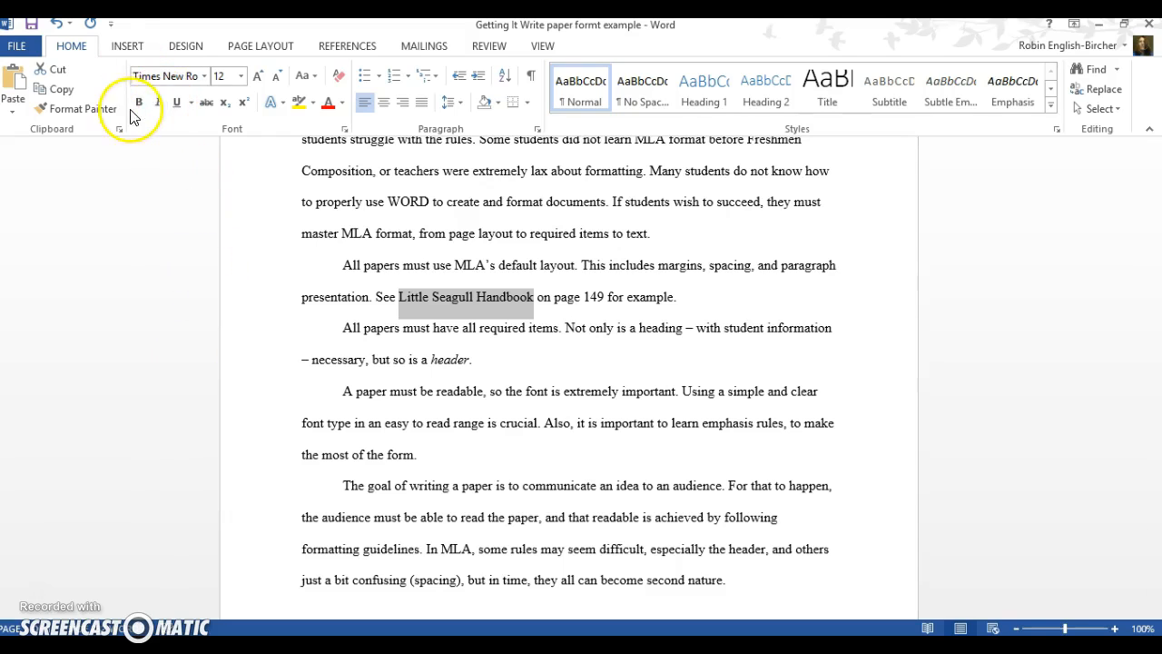
{"action": "left_click", "coordinate": [159, 104]}
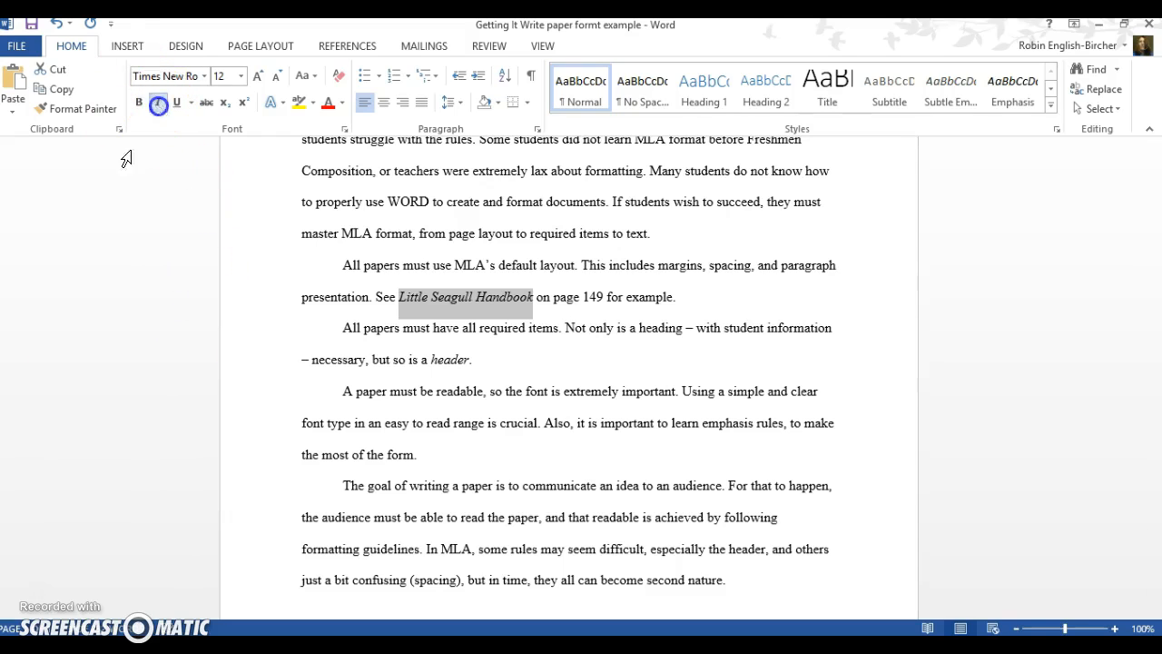
{"action": "left_click", "coordinate": [94, 408]}
{"action": "left_click", "coordinate": [551, 461]}
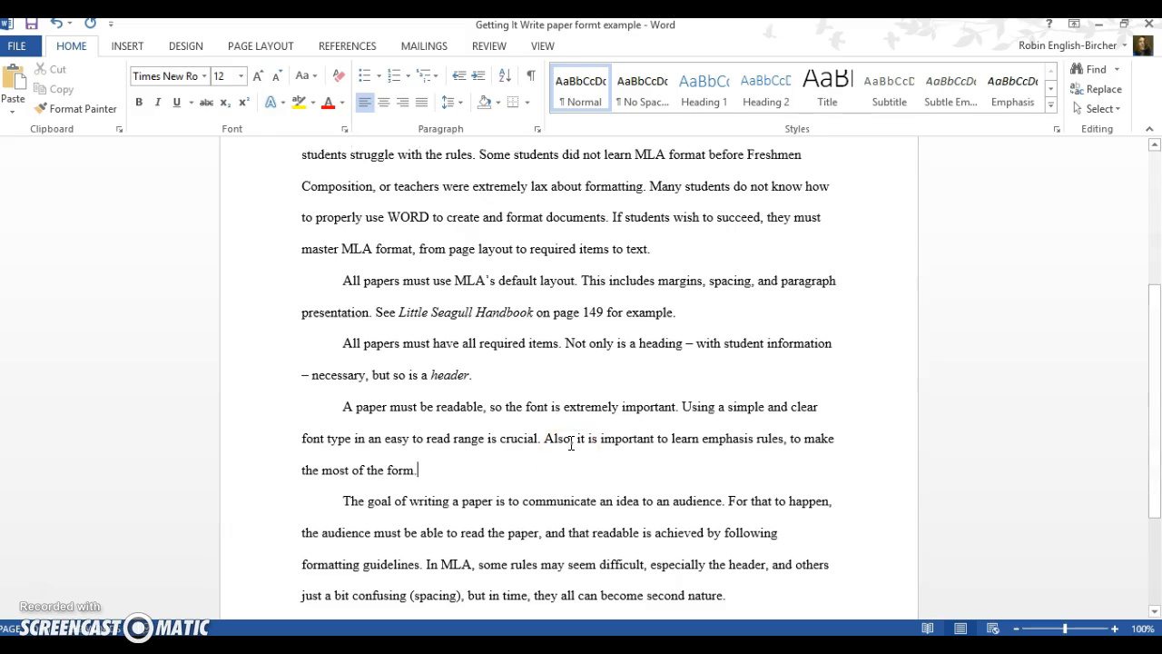
{"action": "scroll", "coordinate": [571, 442], "scroll_direction": "up", "scroll_amount": 5}
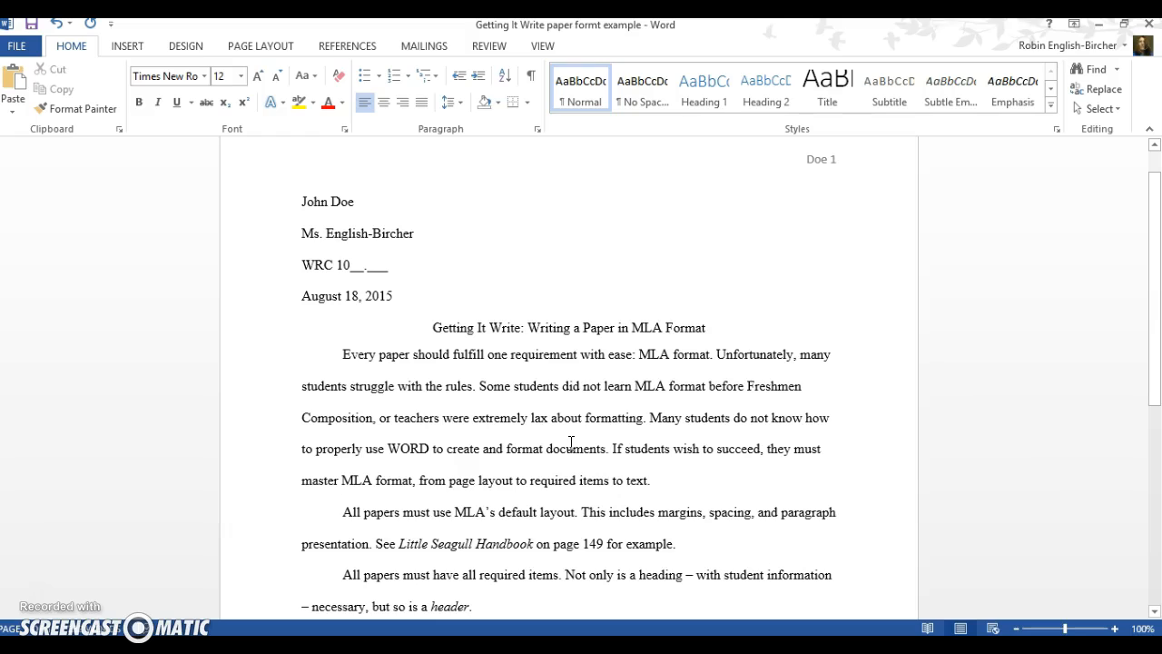